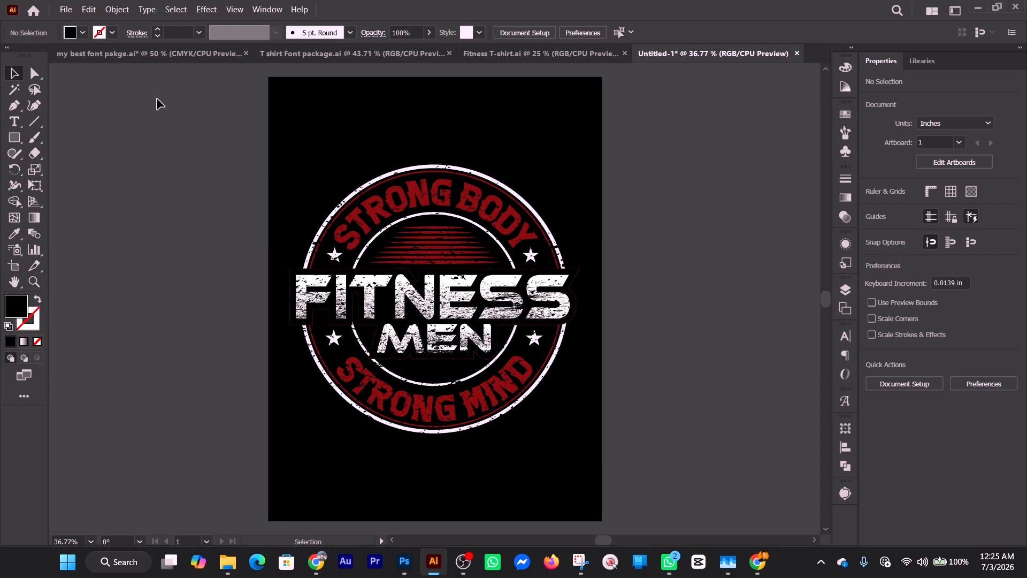
- Examine the RGB and CMYK colour mode options for a new 12 x 16 in document, and close the setup without creating it
left_click(70, 10)
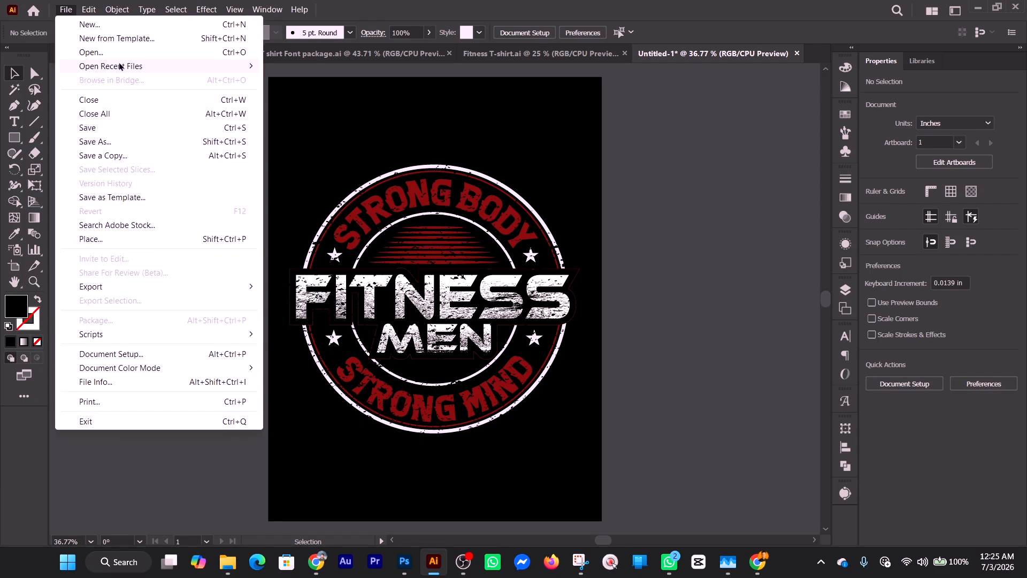
left_click(109, 27)
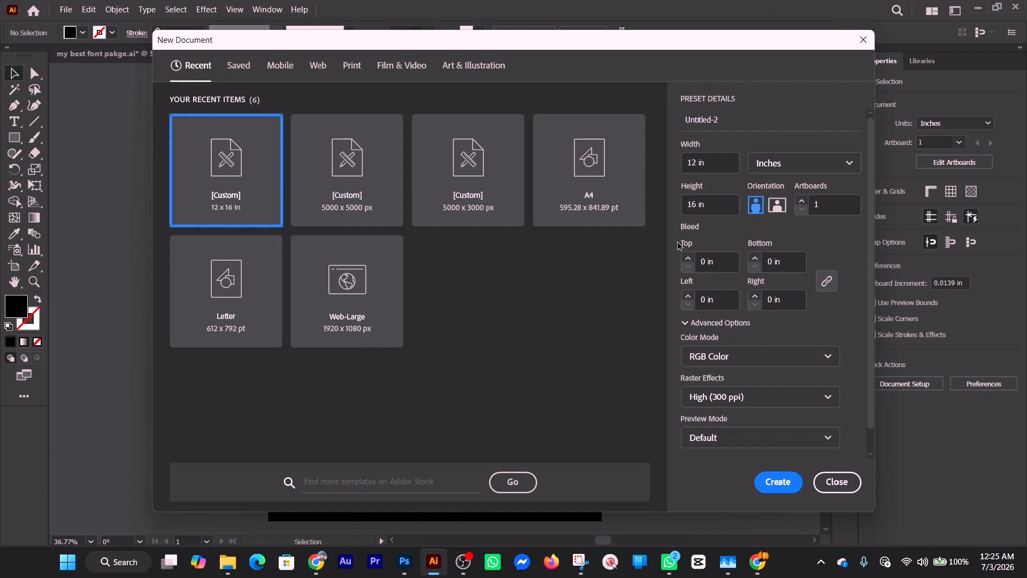
left_click(806, 364)
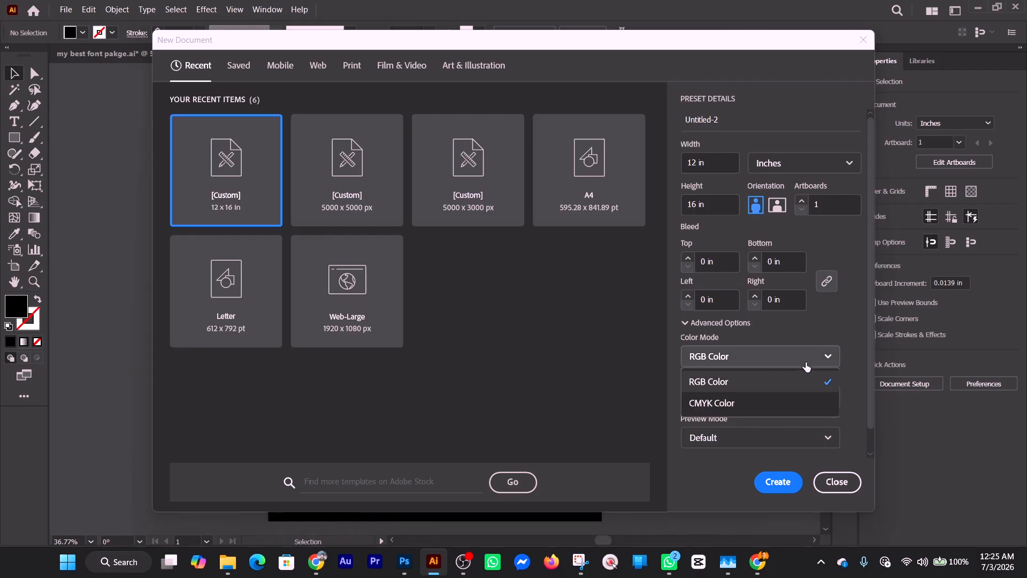
left_click(721, 410)
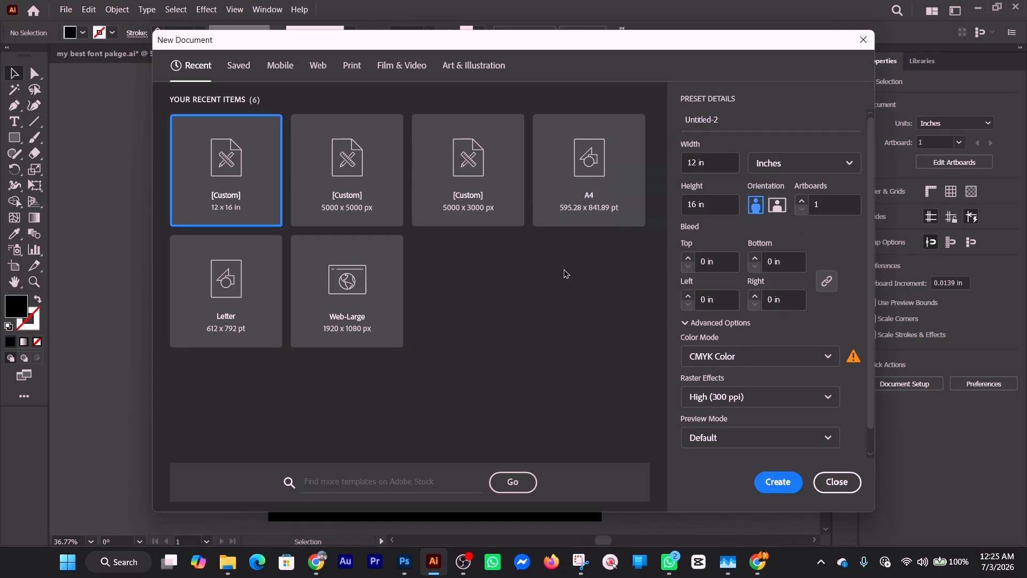
left_click(781, 360)
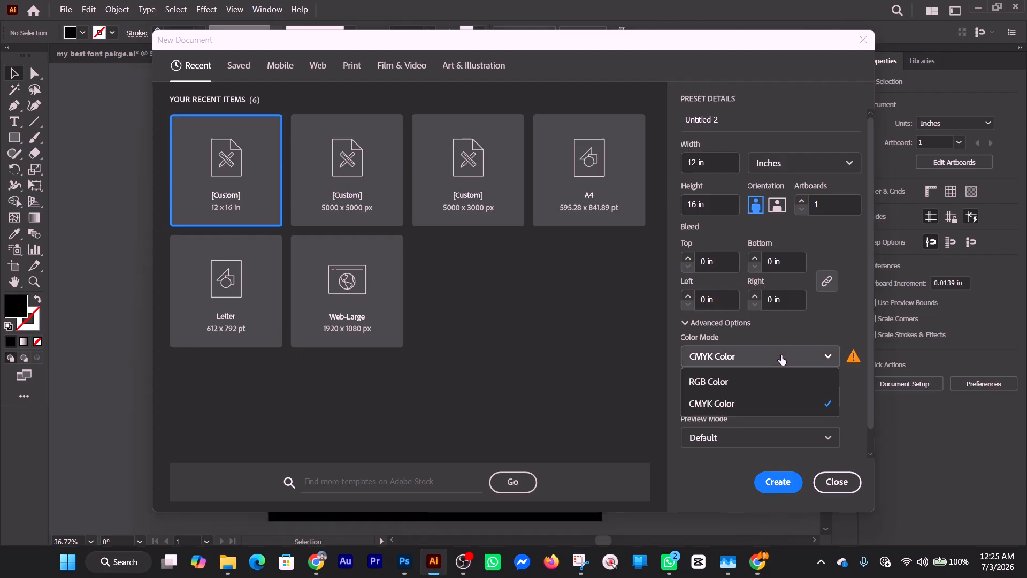
left_click(749, 380)
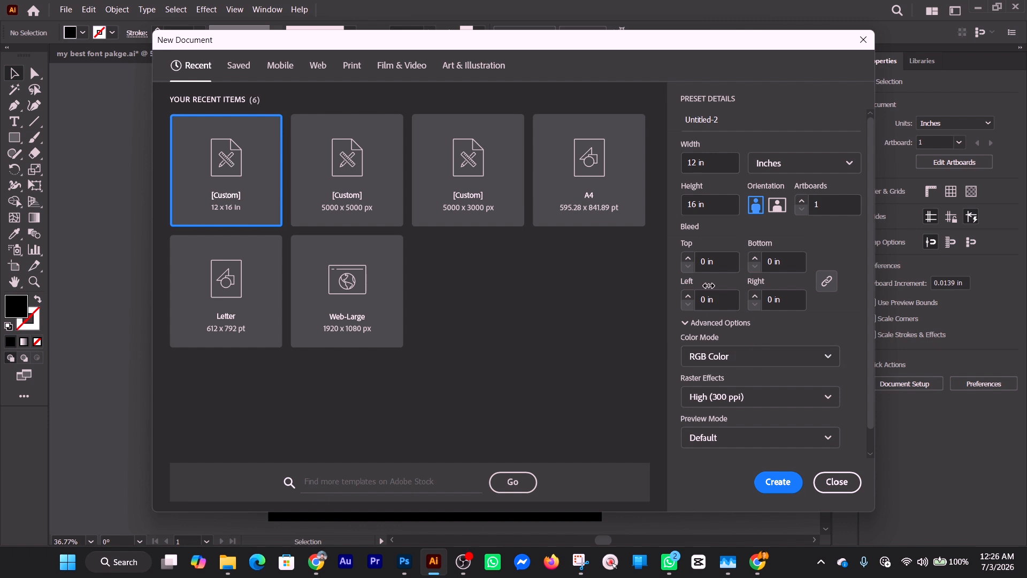
left_click(736, 364)
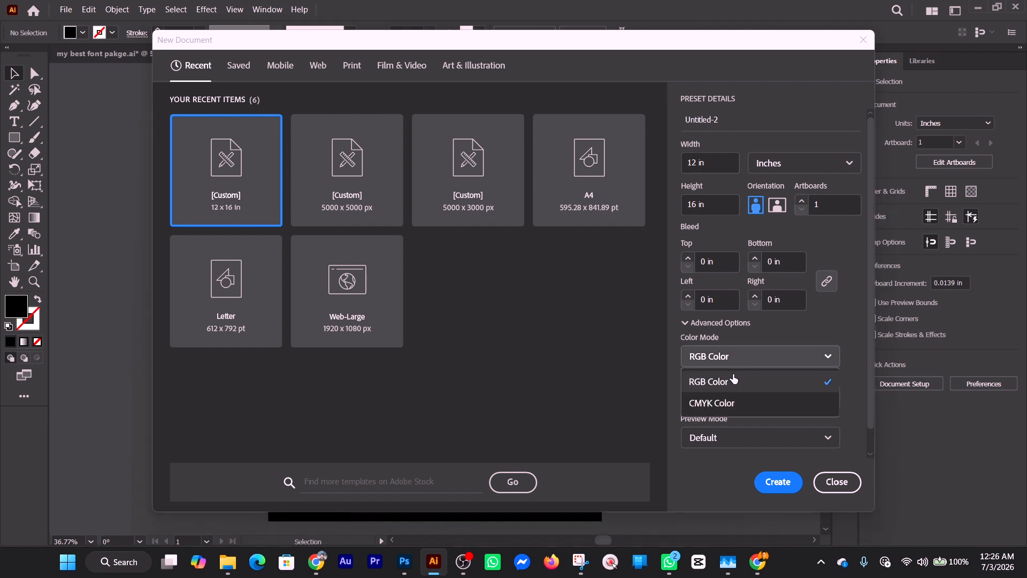
left_click(734, 404)
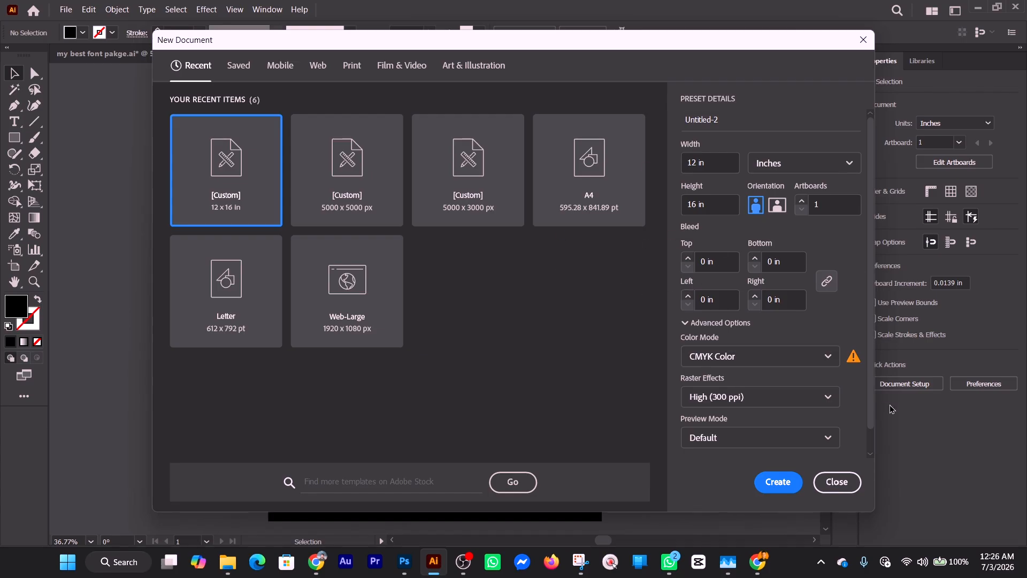
left_click(837, 482)
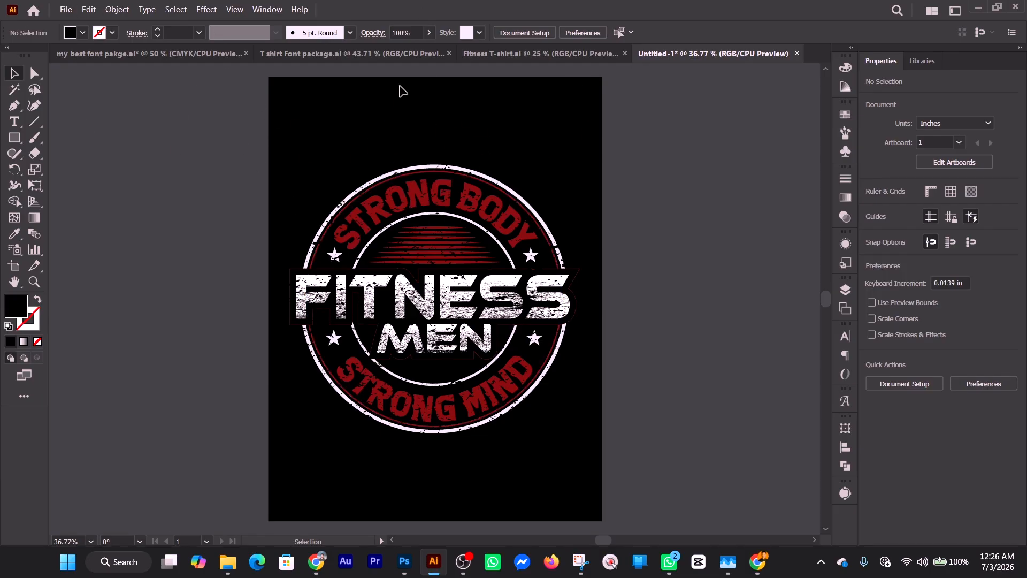
- Convert the Fitness Men T-shirt document's colour mode to CMYK Color
left_click_drag(213, 64, 613, 467)
left_click(662, 323)
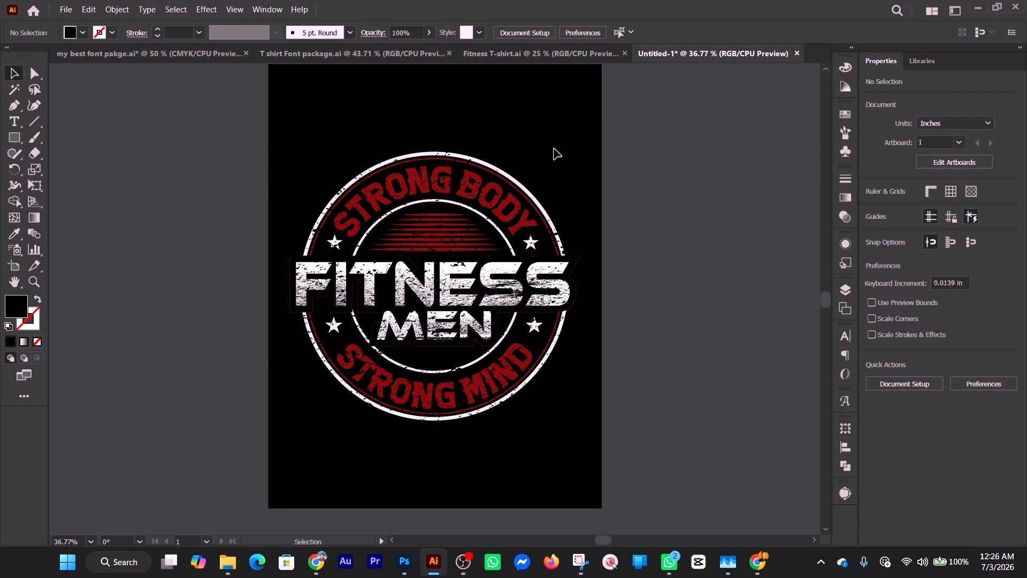
left_click(66, 9)
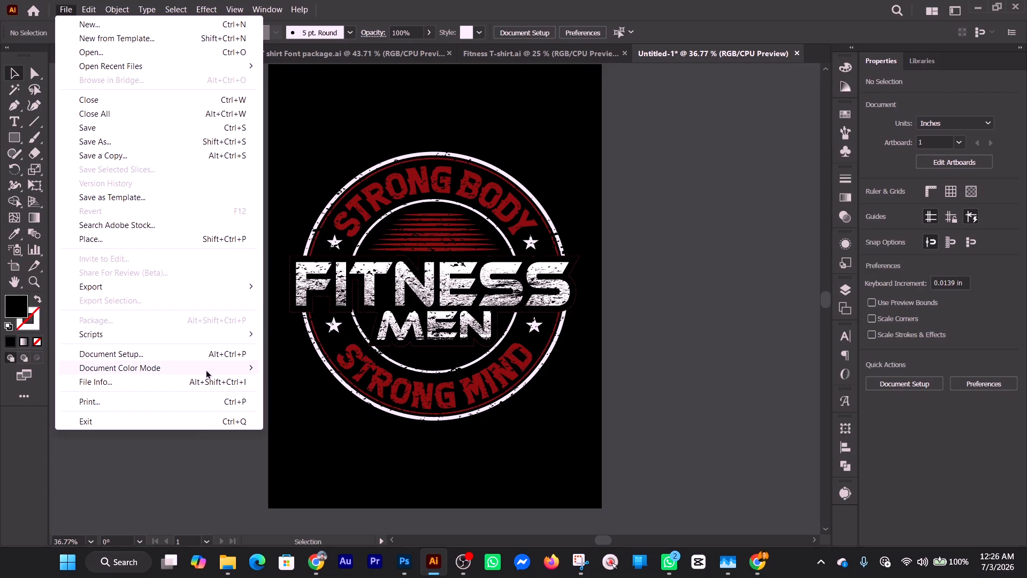
mouse_move(206, 373)
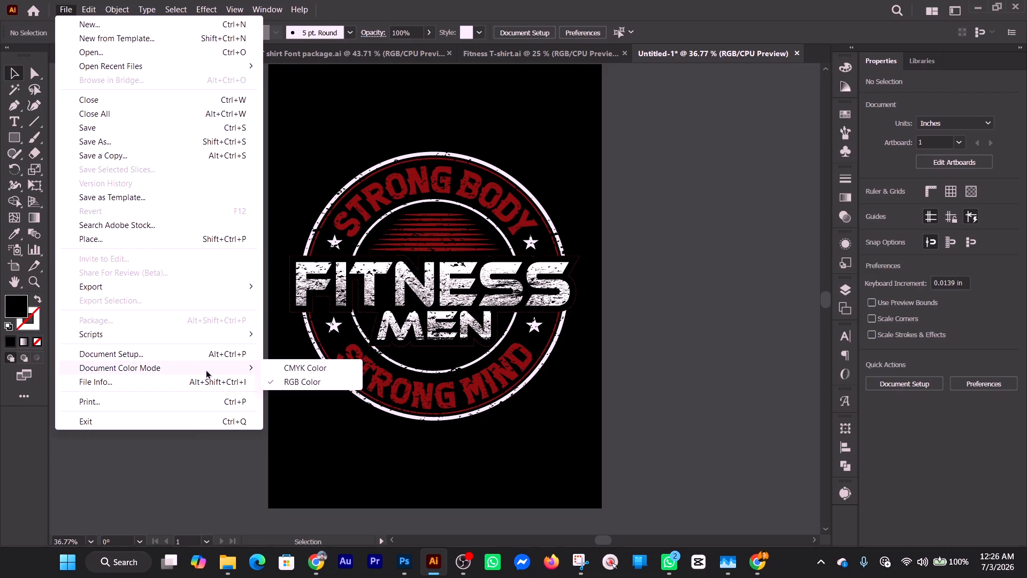
left_click(306, 370)
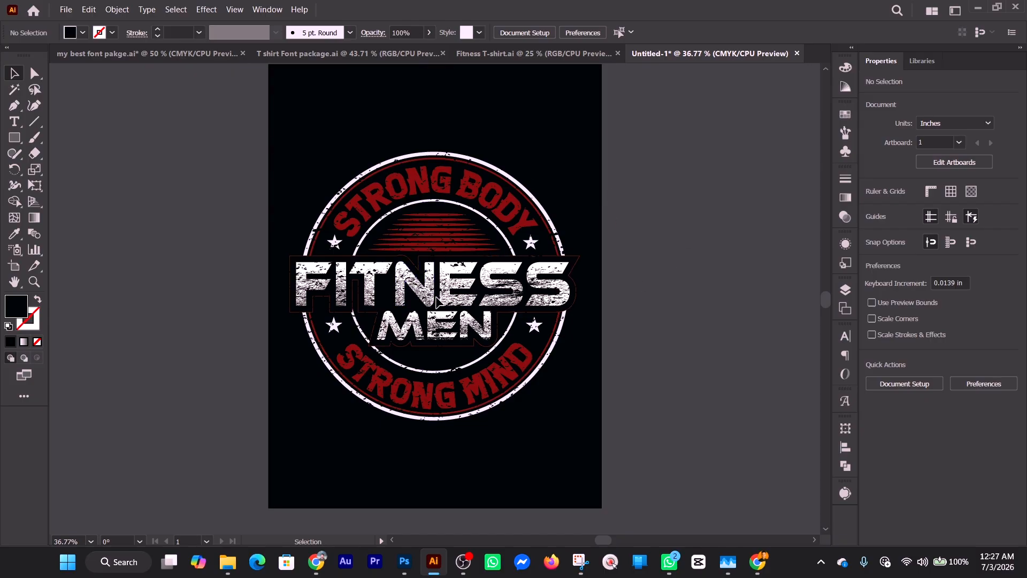
- Examine the file formats offered for saving the design, including Adobe Illustrator and Adobe PDF, and cancel without saving
left_click(66, 11)
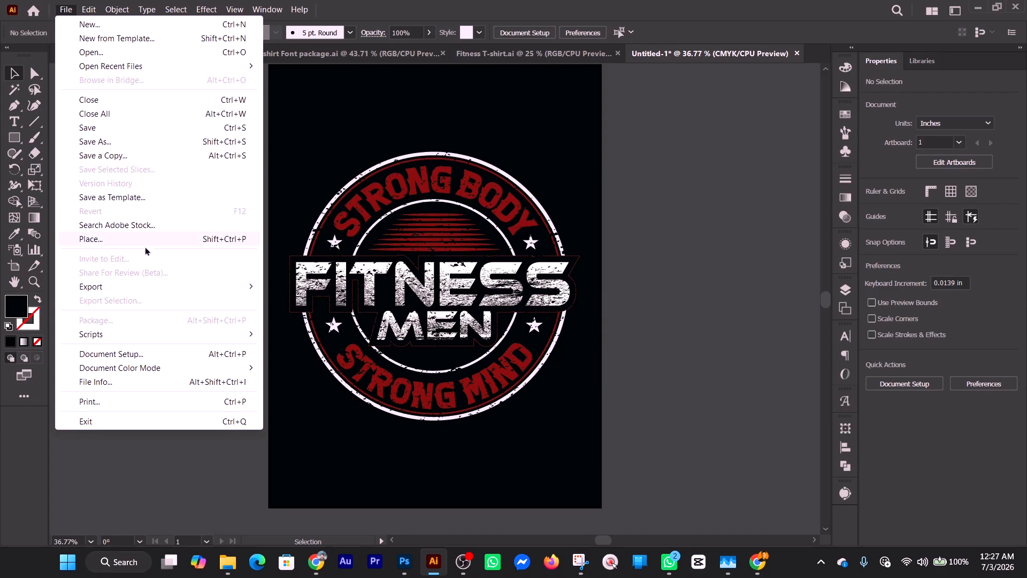
left_click(104, 148)
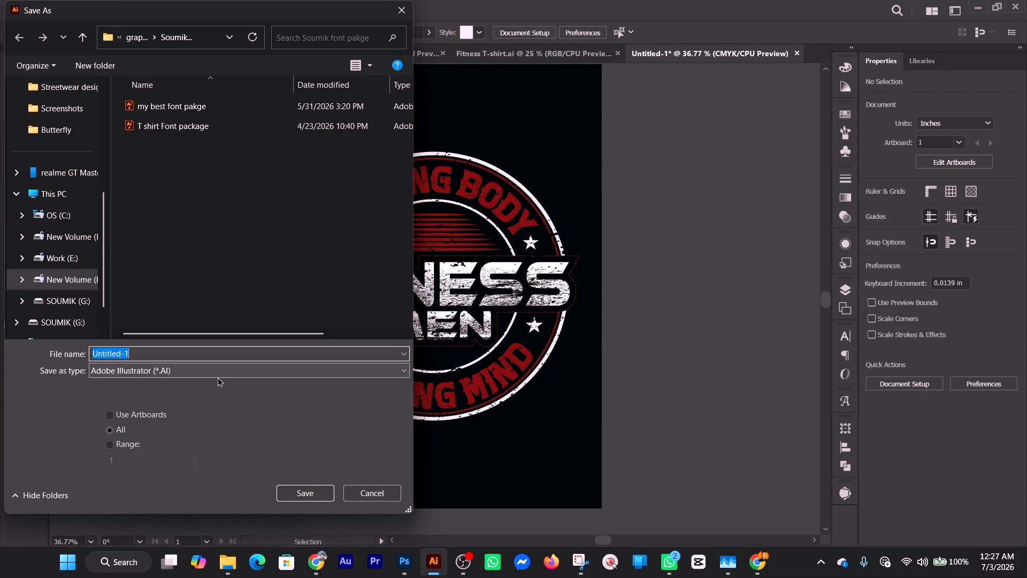
left_click(197, 378)
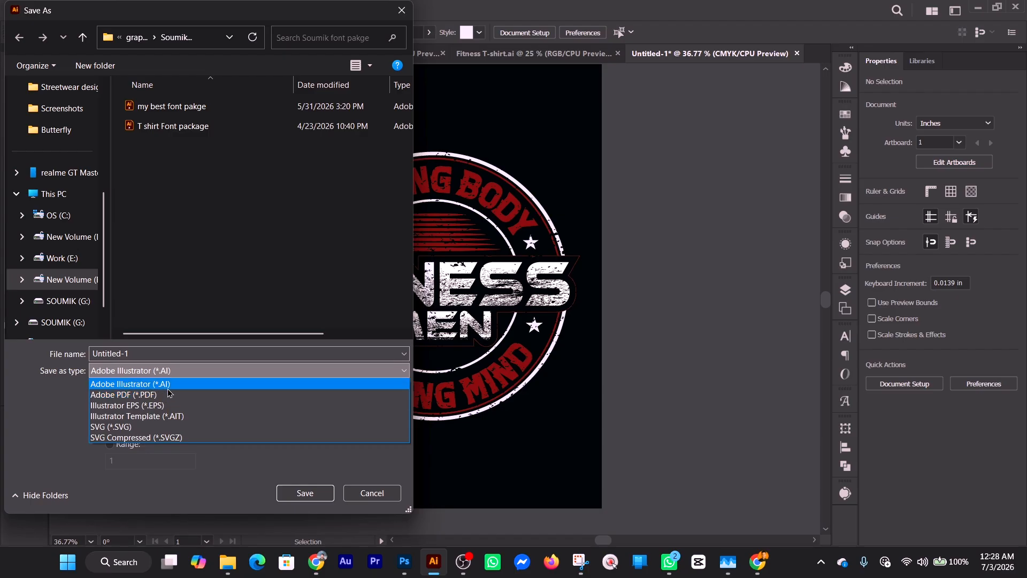
left_click(168, 390)
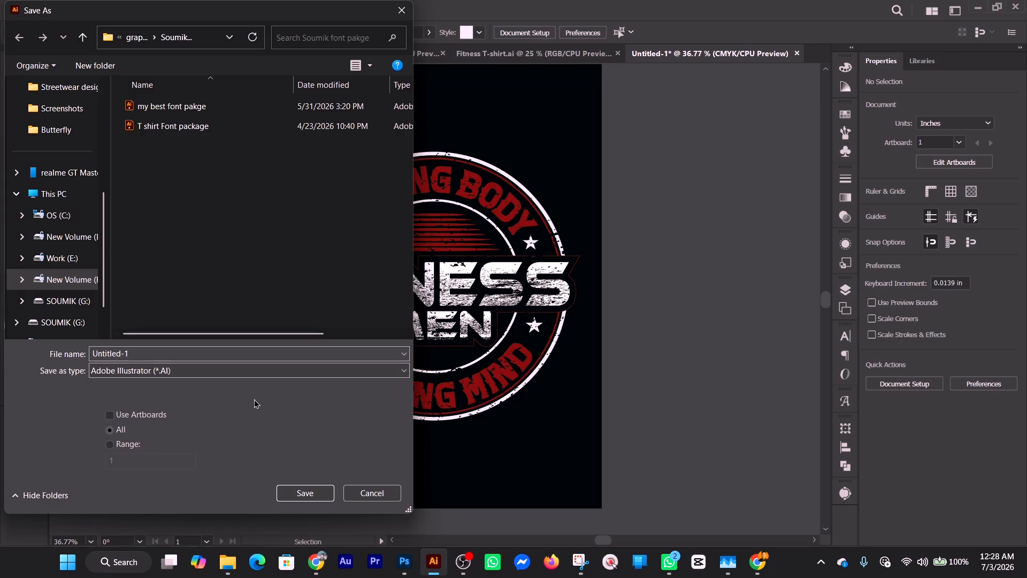
left_click(214, 372)
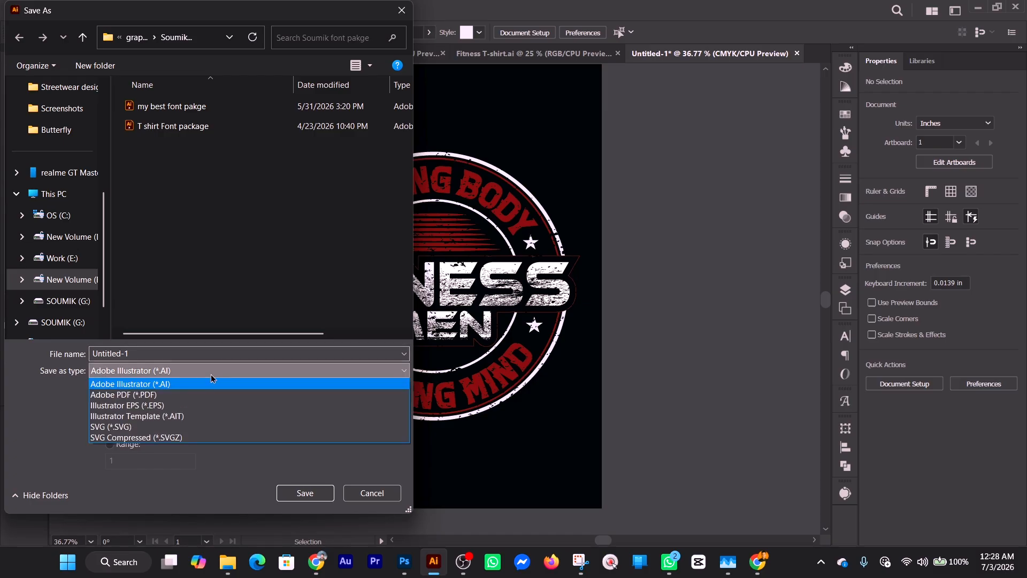
left_click(181, 398)
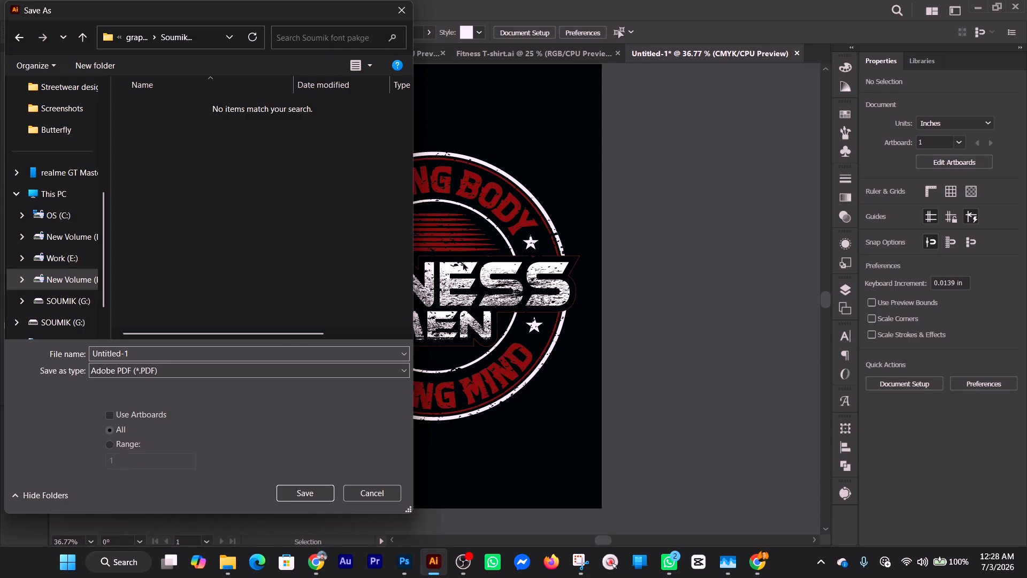
left_click(158, 378)
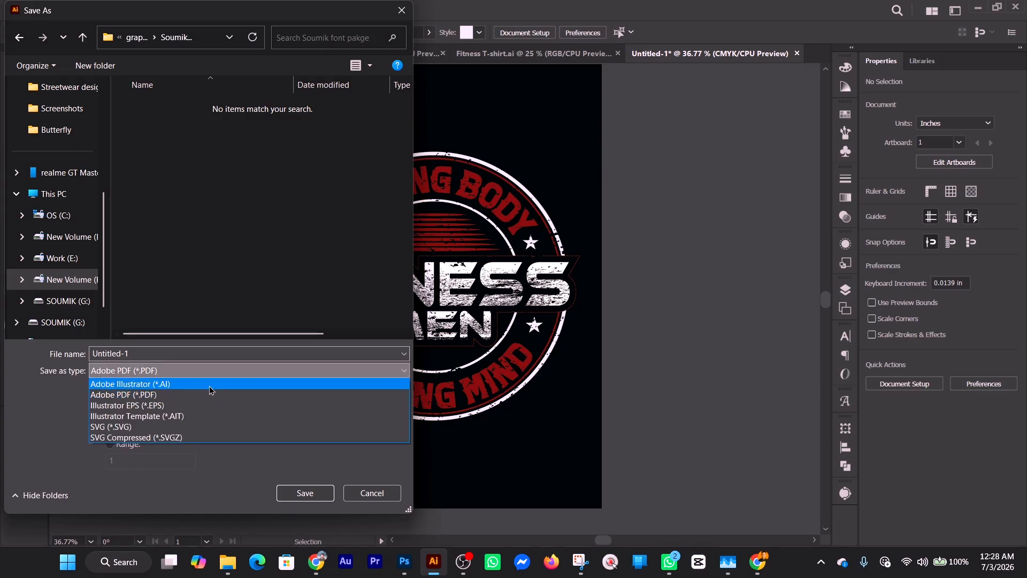
left_click(171, 384)
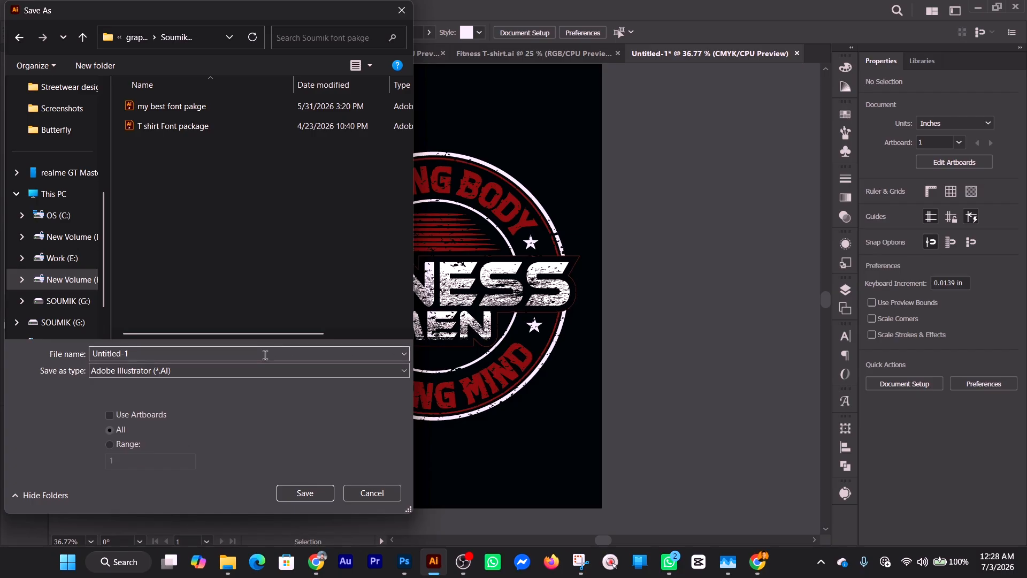
left_click(239, 371)
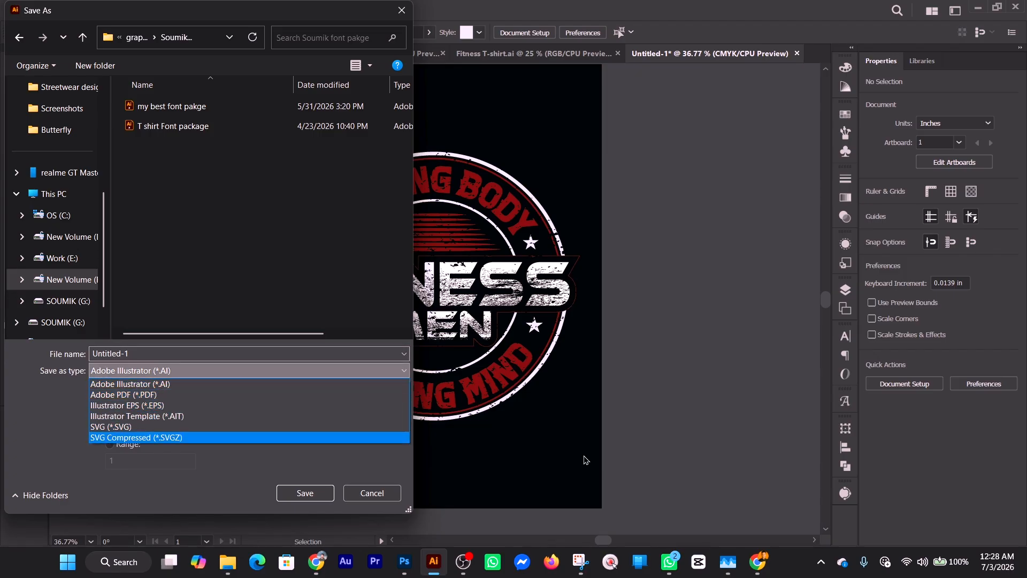
left_click(401, 12)
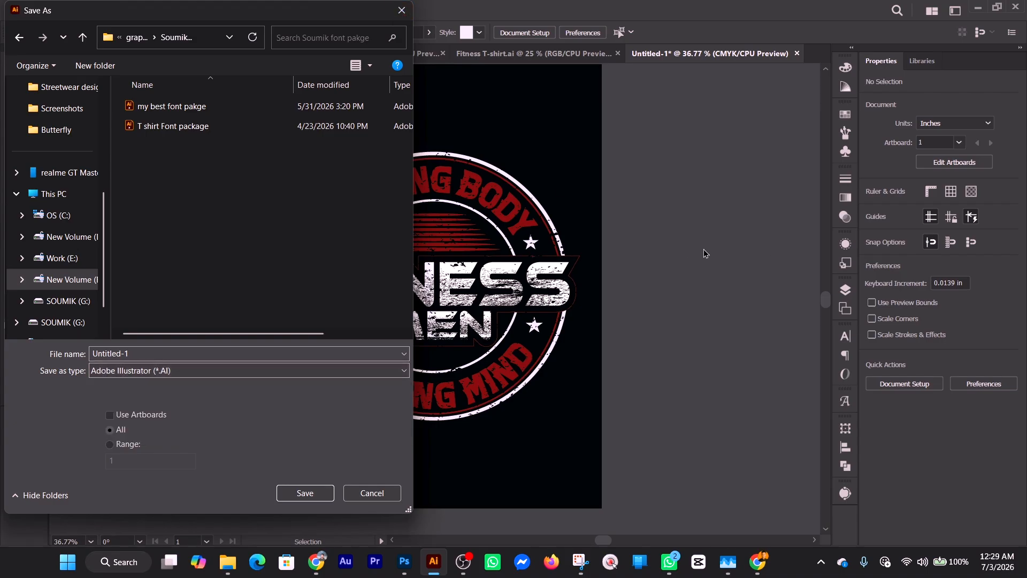
left_click(372, 492)
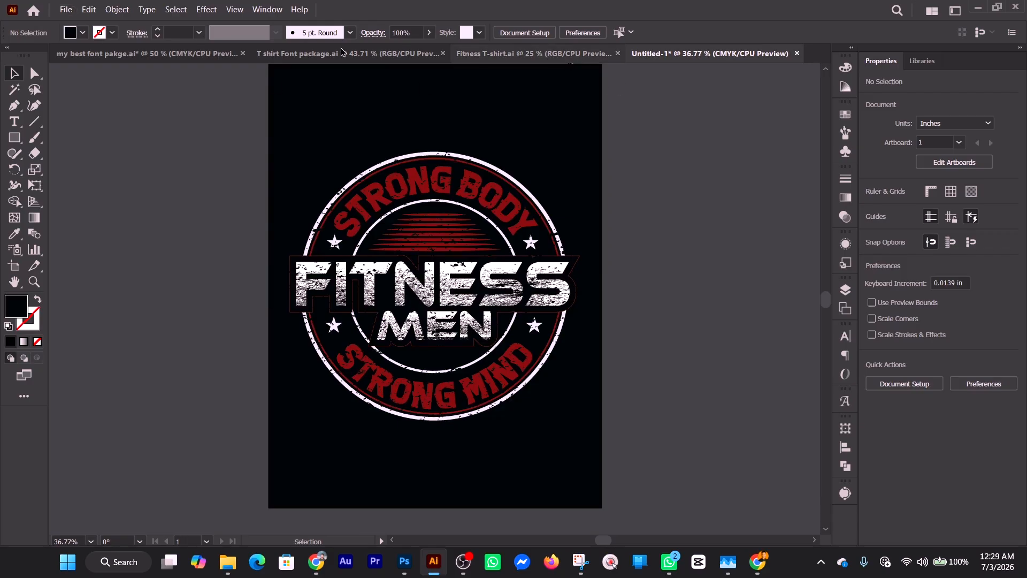
- Check which document colour mode is active for the Fitness Men design, leaving the setting as it is
left_click(66, 11)
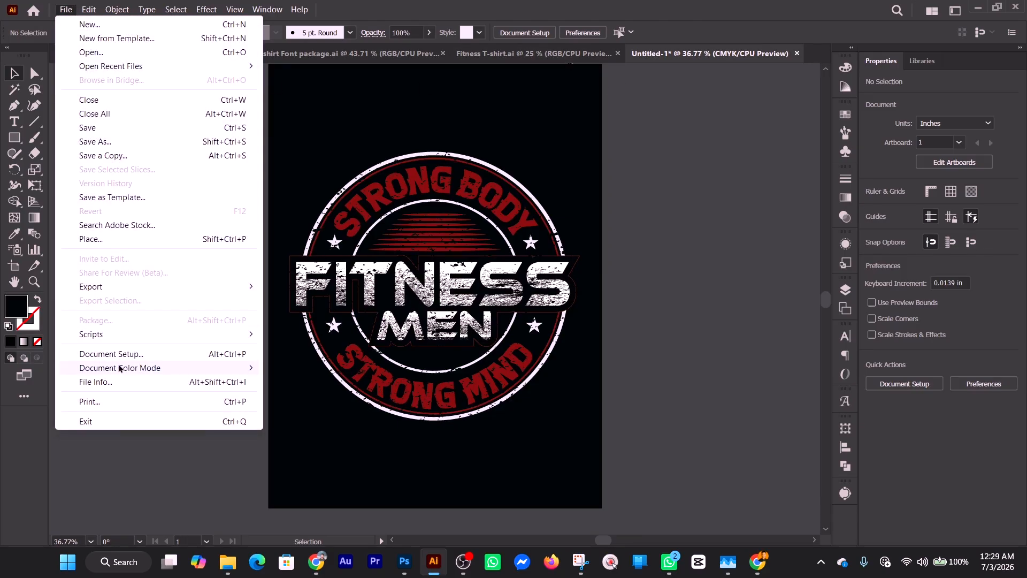
mouse_move(121, 369)
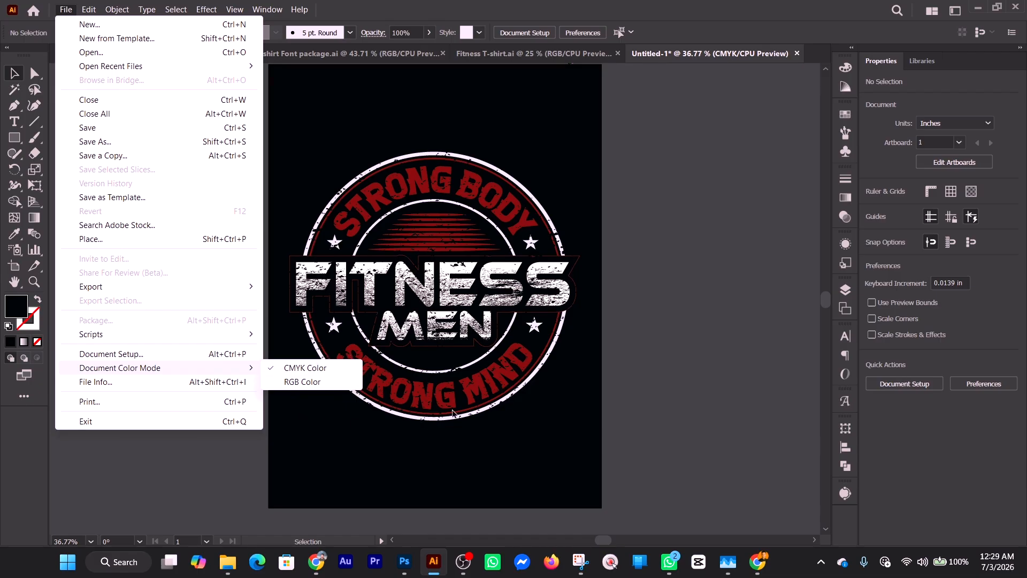
left_click(644, 299)
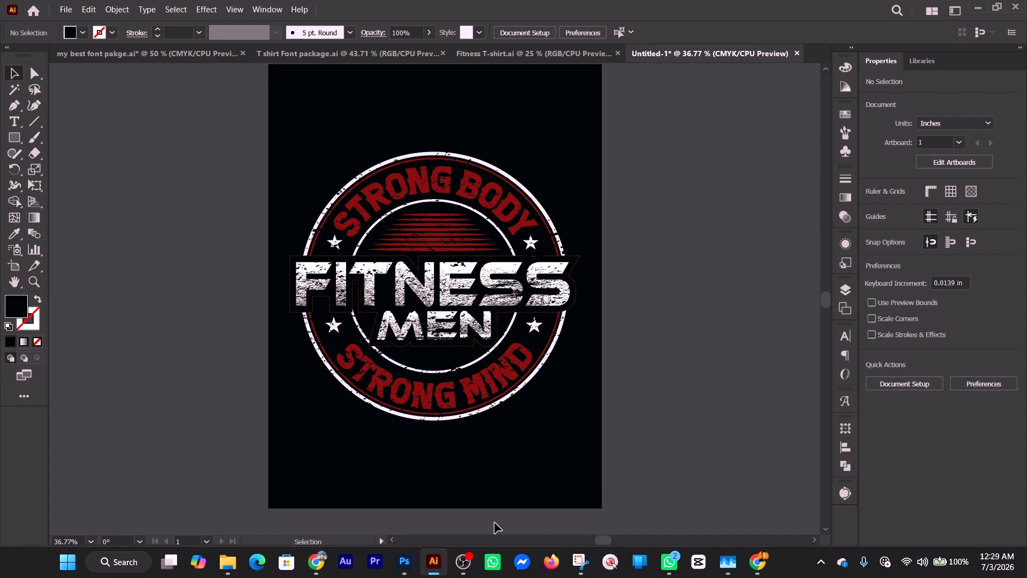
- Switch to Photoshop, examine the colour mode options for a new document, and close the setup without creating it
mouse_move(405, 567)
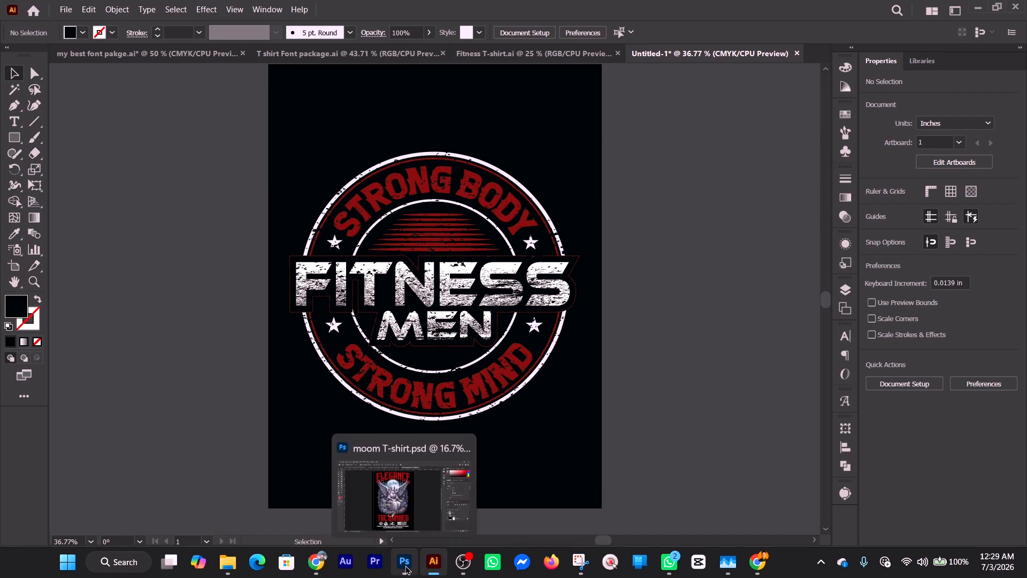
left_click(405, 568)
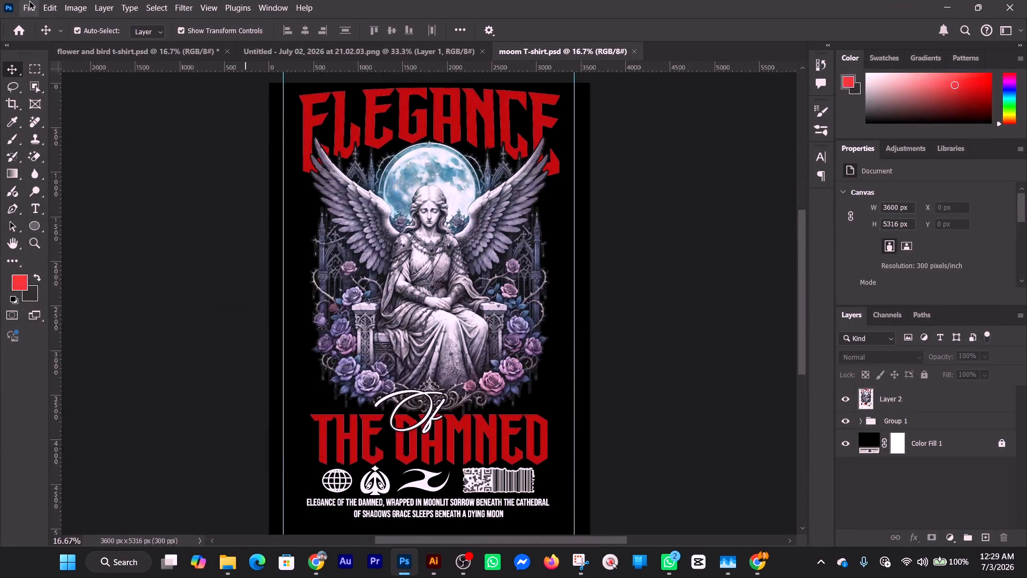
left_click(30, 3)
left_click(49, 29)
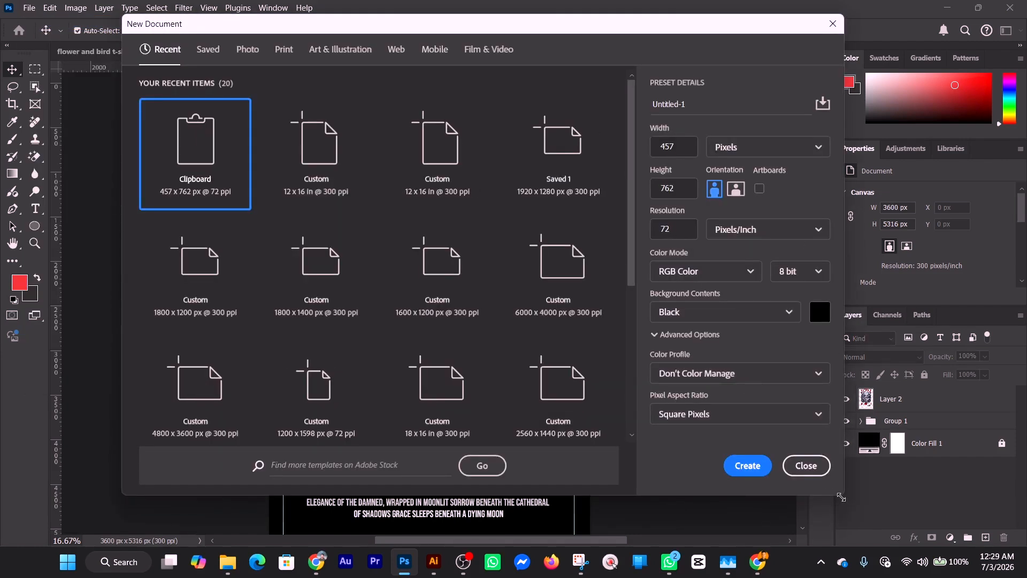
left_click(747, 276)
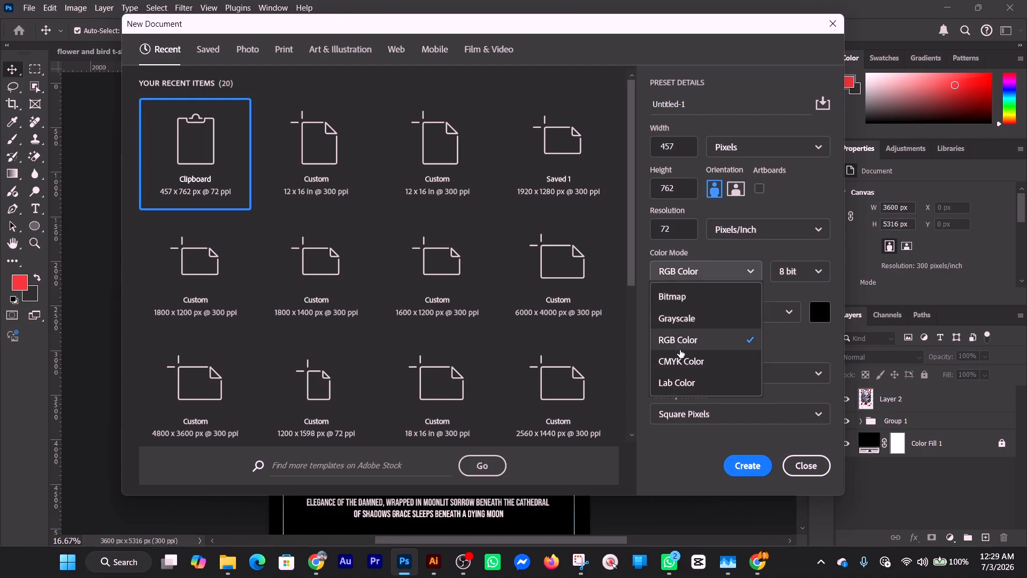
left_click(812, 473)
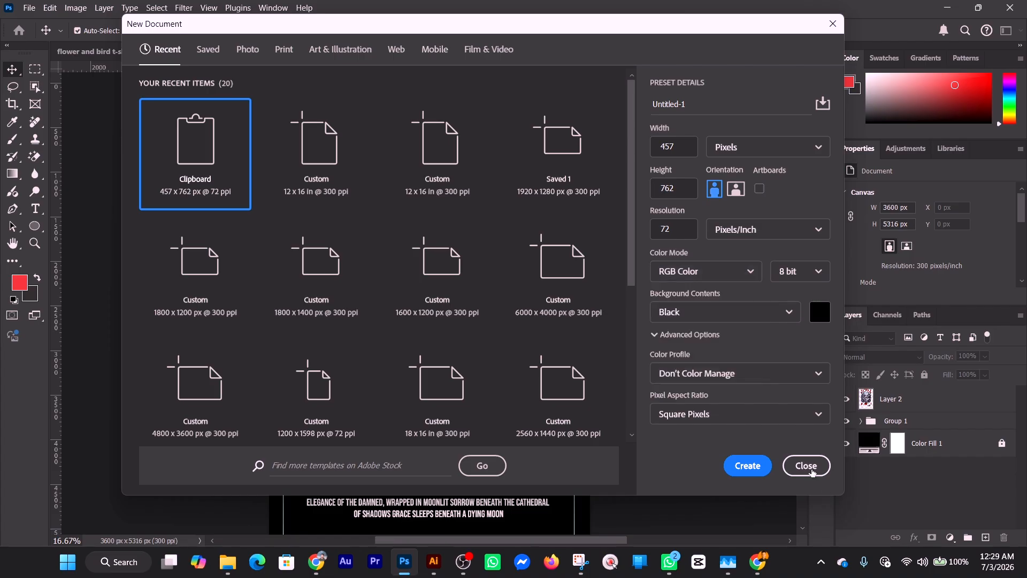
left_click(812, 474)
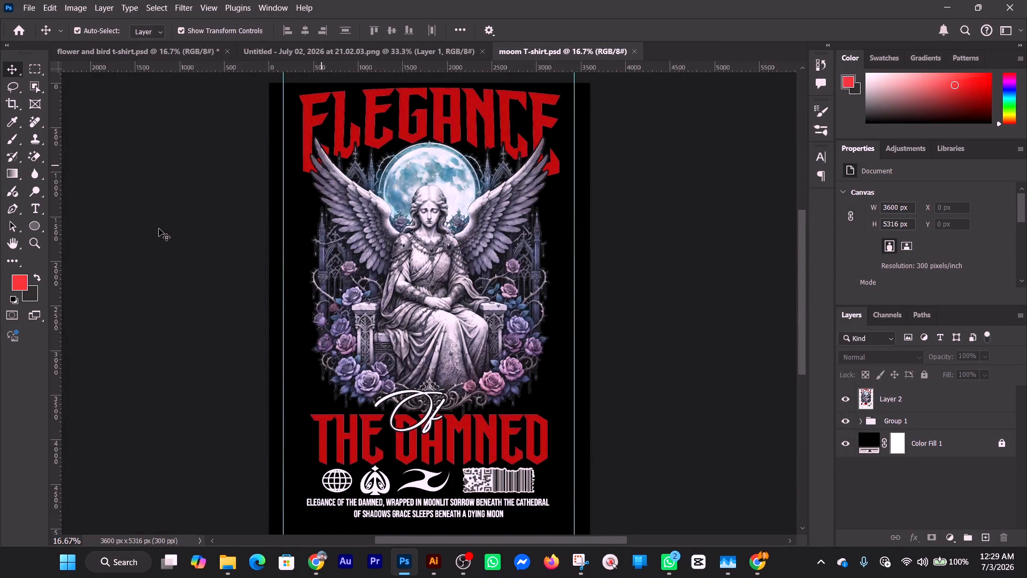
left_click(29, 7)
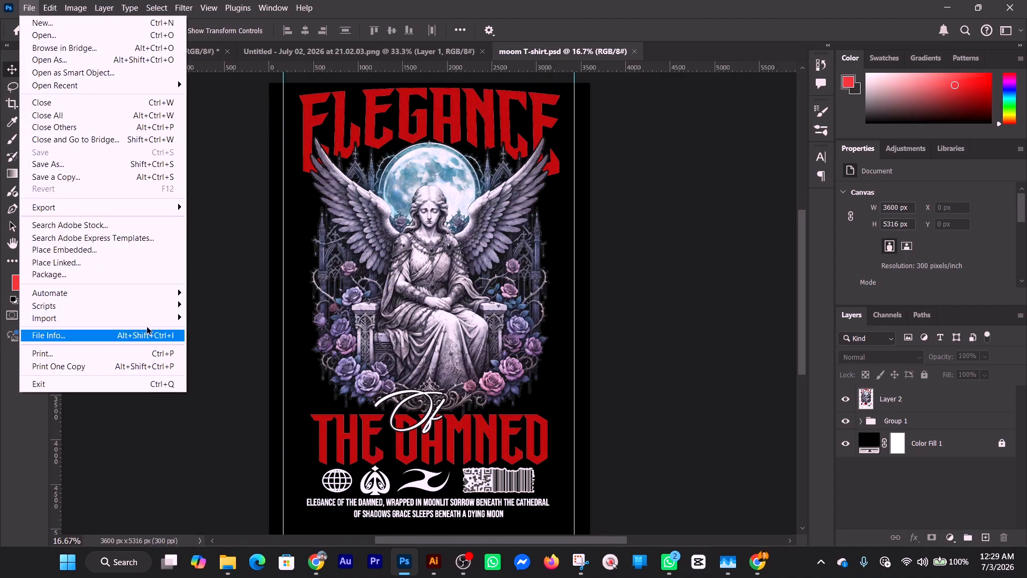
mouse_move(145, 300)
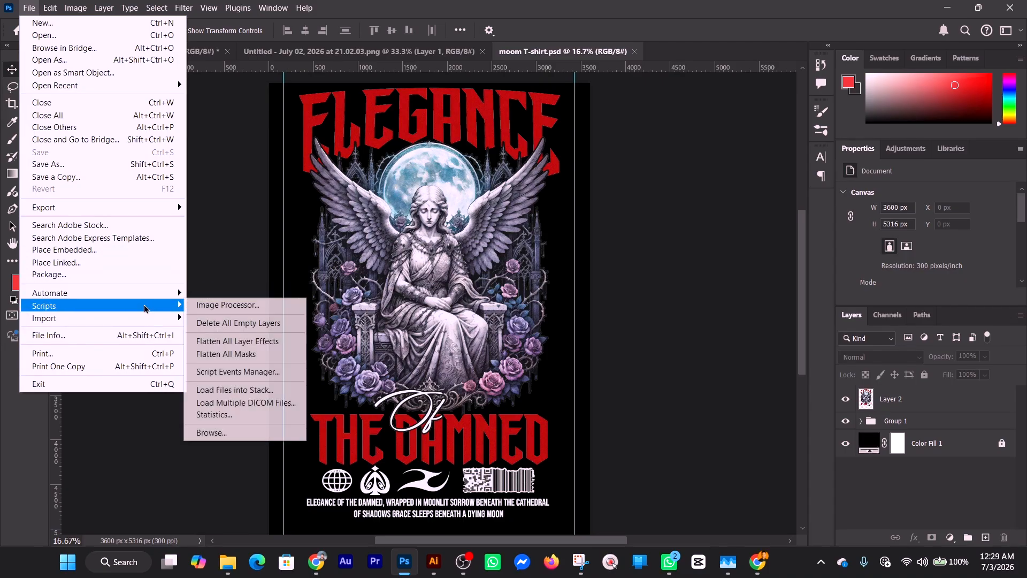
mouse_move(142, 319)
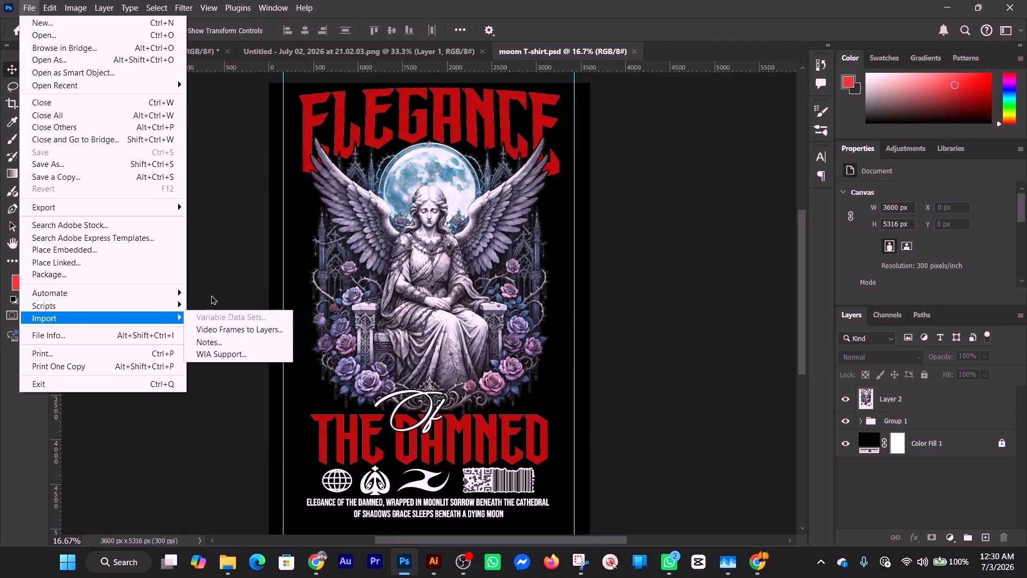
left_click(261, 251)
- Examine the colour mode choices in the new document setup and close it without creating a document
left_click(30, 8)
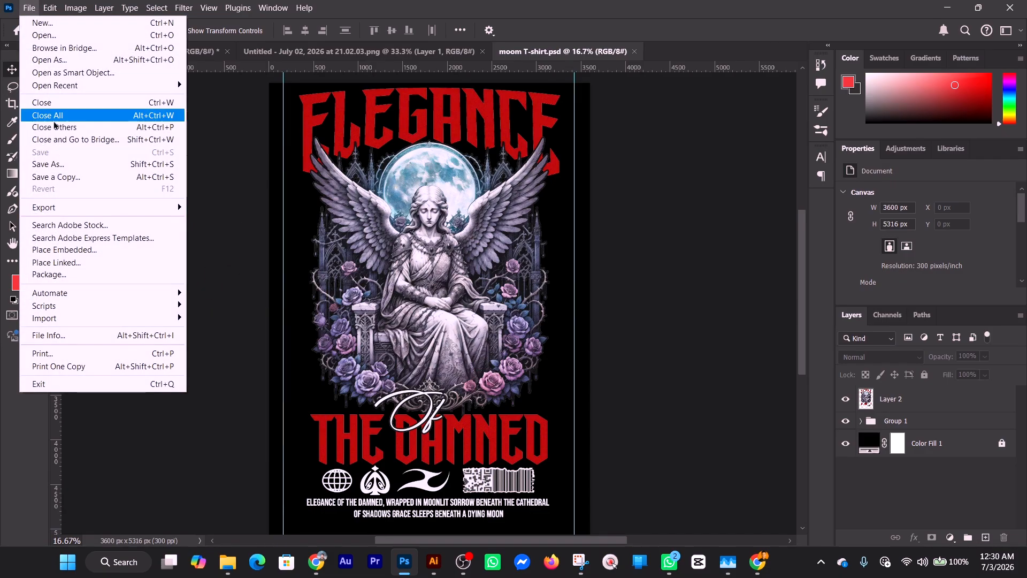
left_click(43, 22)
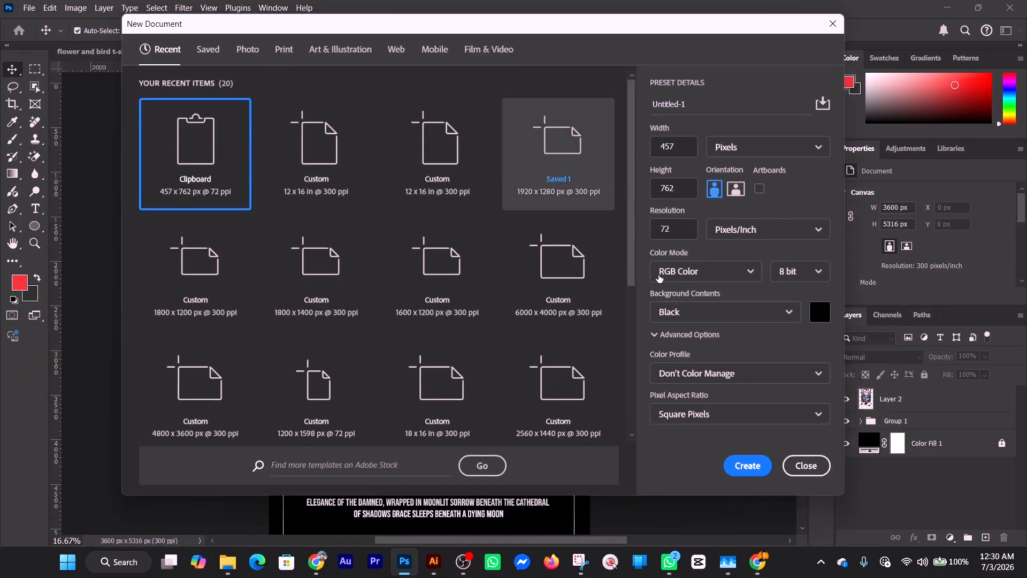
left_click(751, 272)
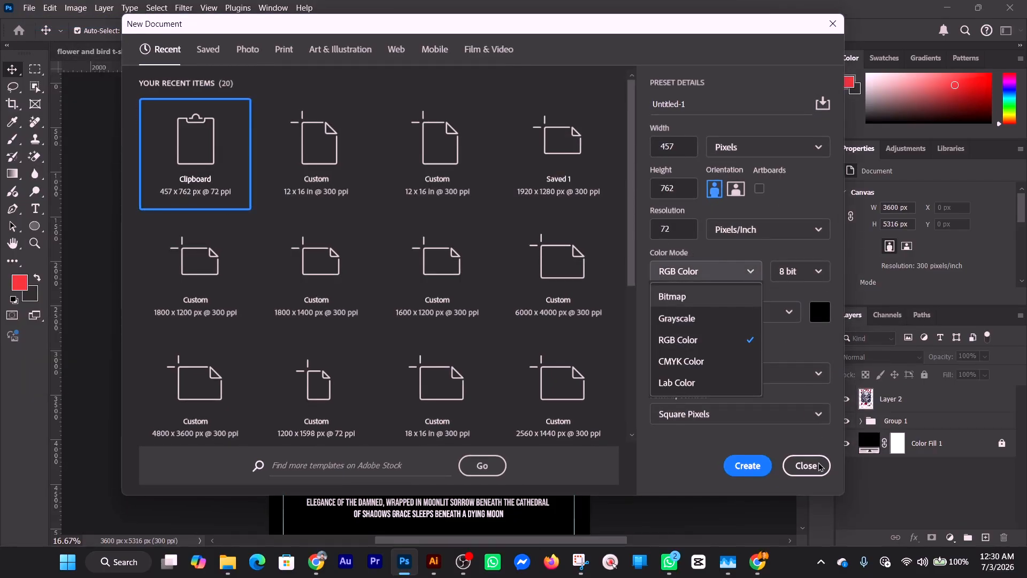
left_click(690, 439)
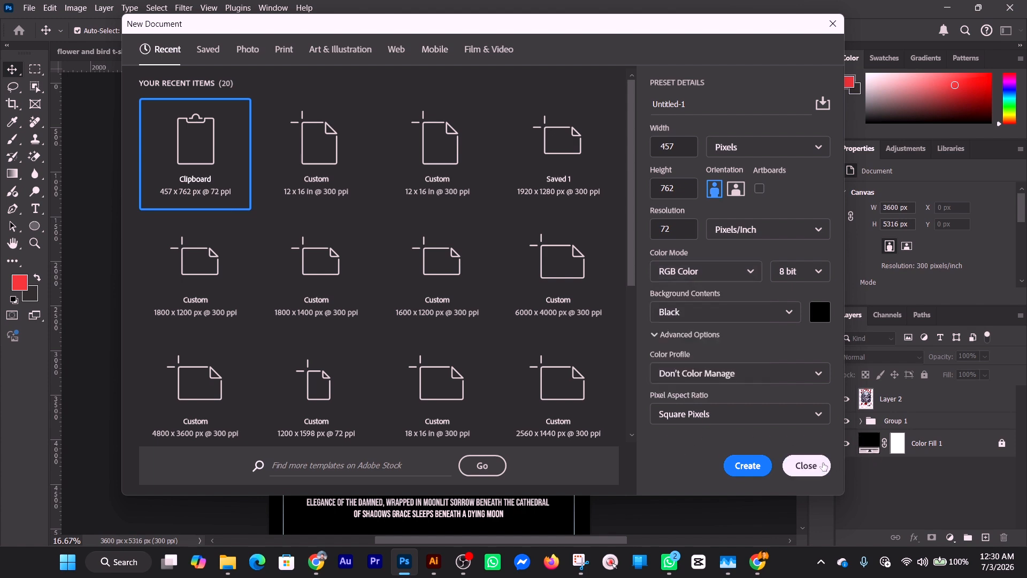
left_click(806, 466)
left_click(489, 188)
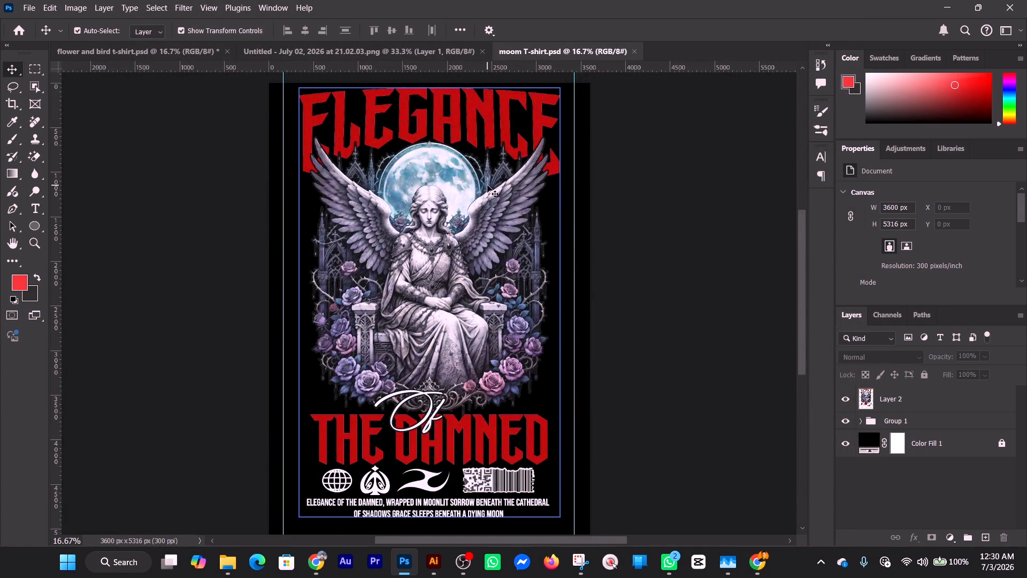
left_click(656, 312)
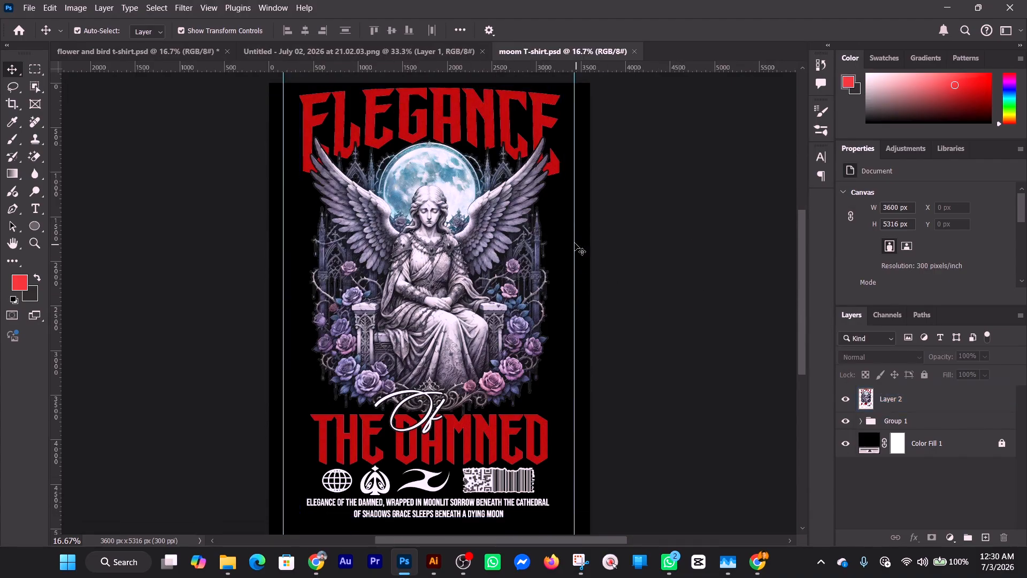
left_click(542, 199)
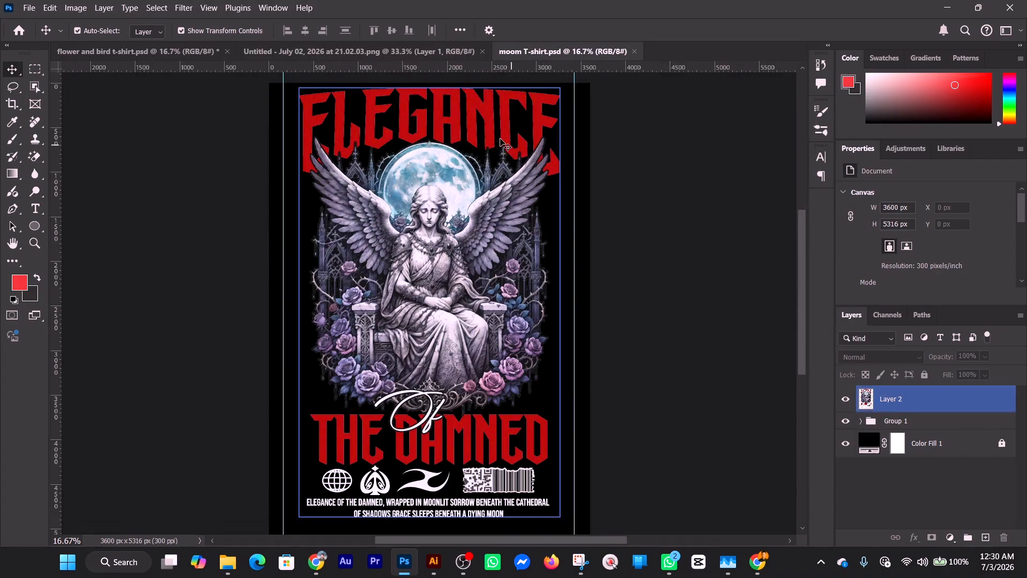
left_click(486, 225)
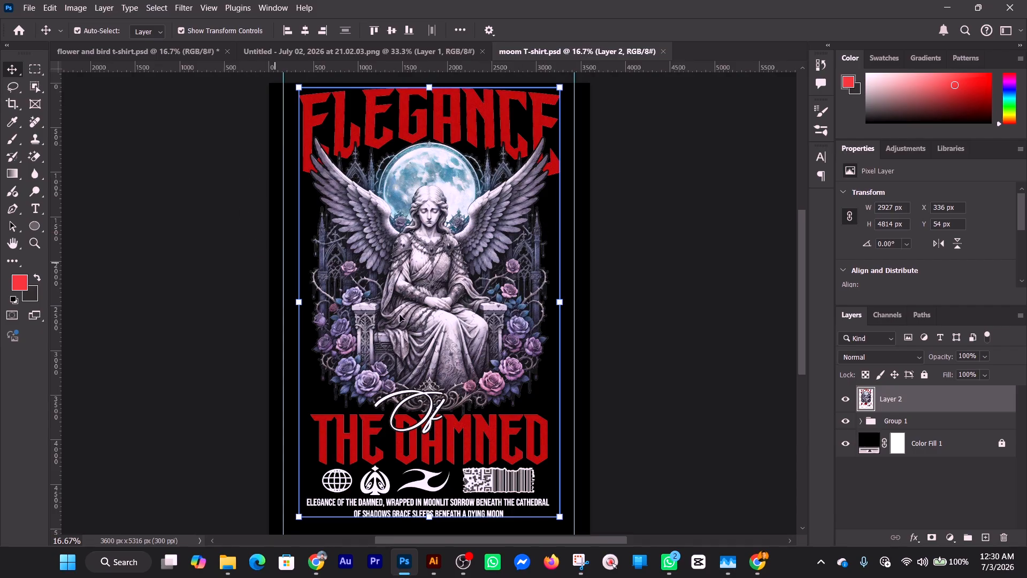
left_click(637, 220)
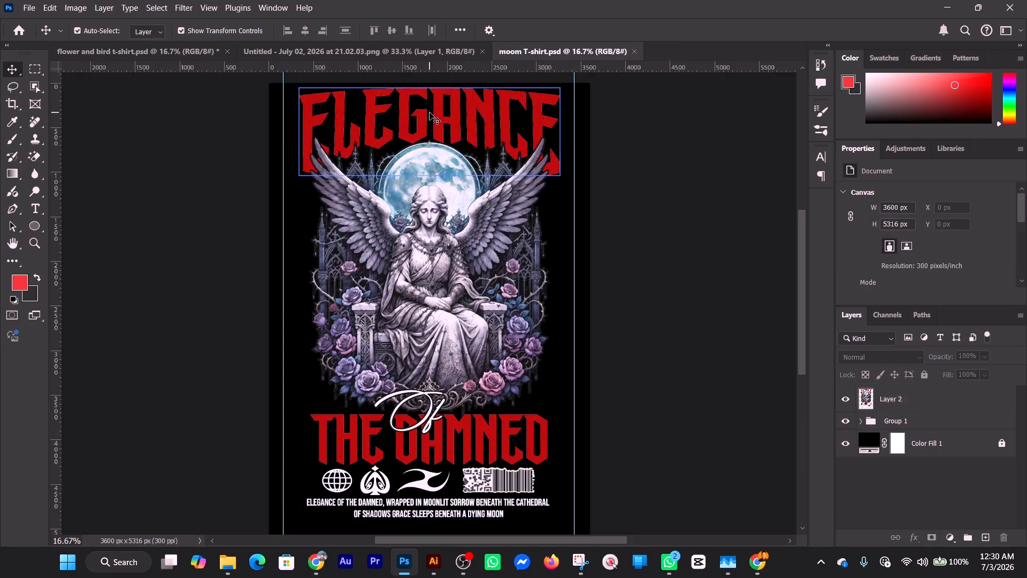
- Hide Layer 2 in the moom T-shirt design and expand Group 1 to list its layers
left_click(918, 441)
left_click(889, 399)
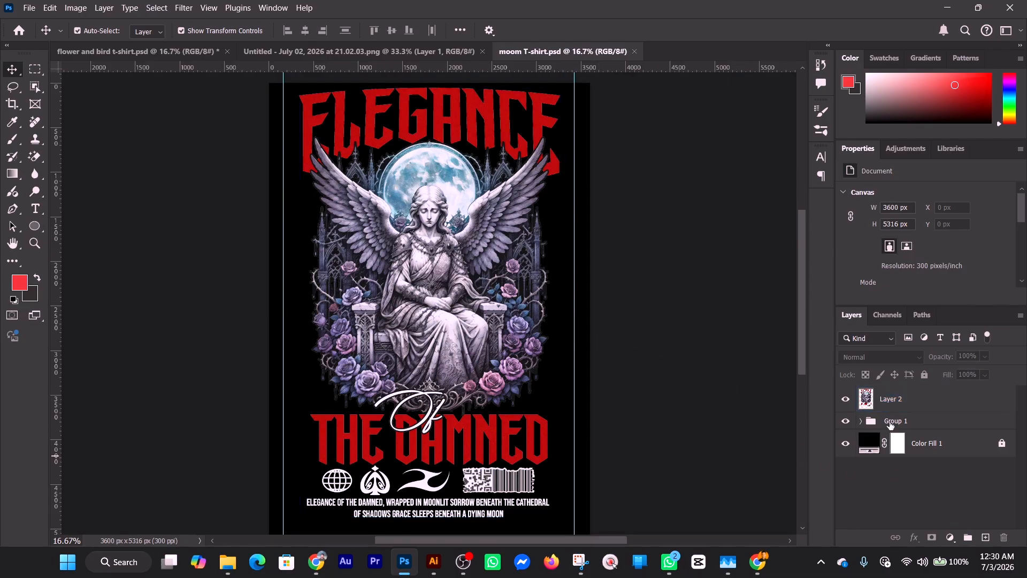
left_click(882, 420)
left_click(883, 404)
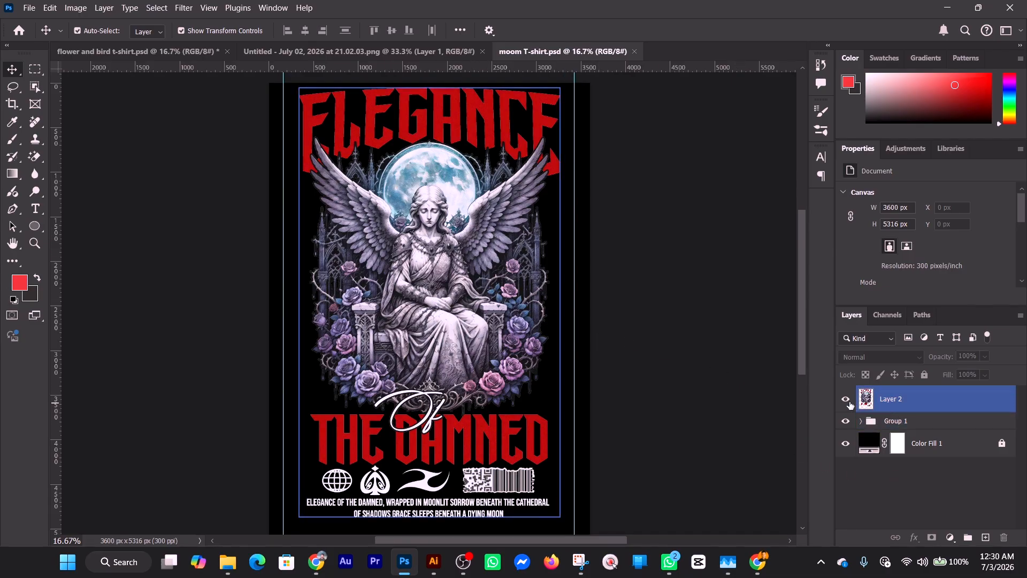
left_click(843, 401)
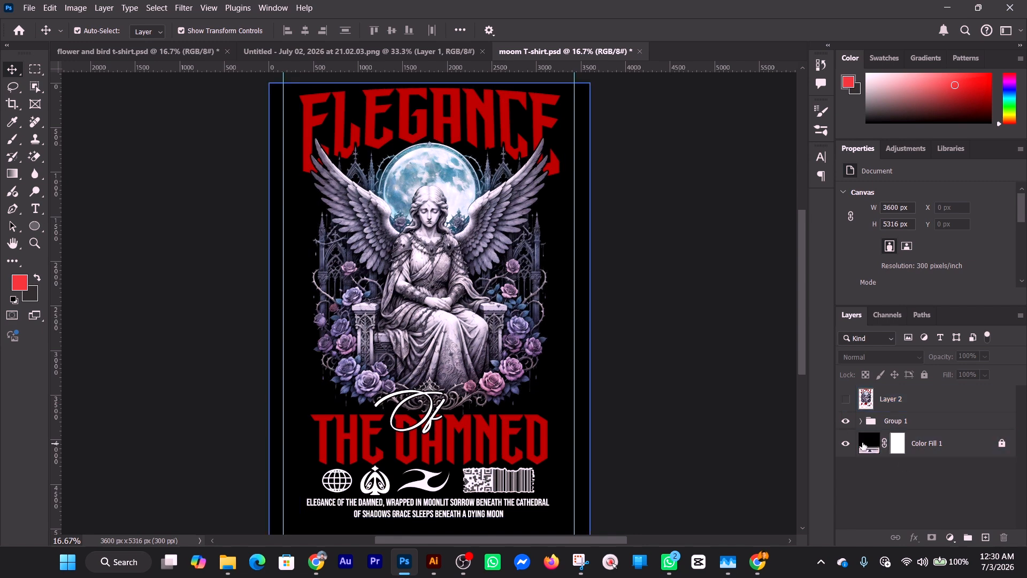
left_click(864, 425)
left_click(862, 422)
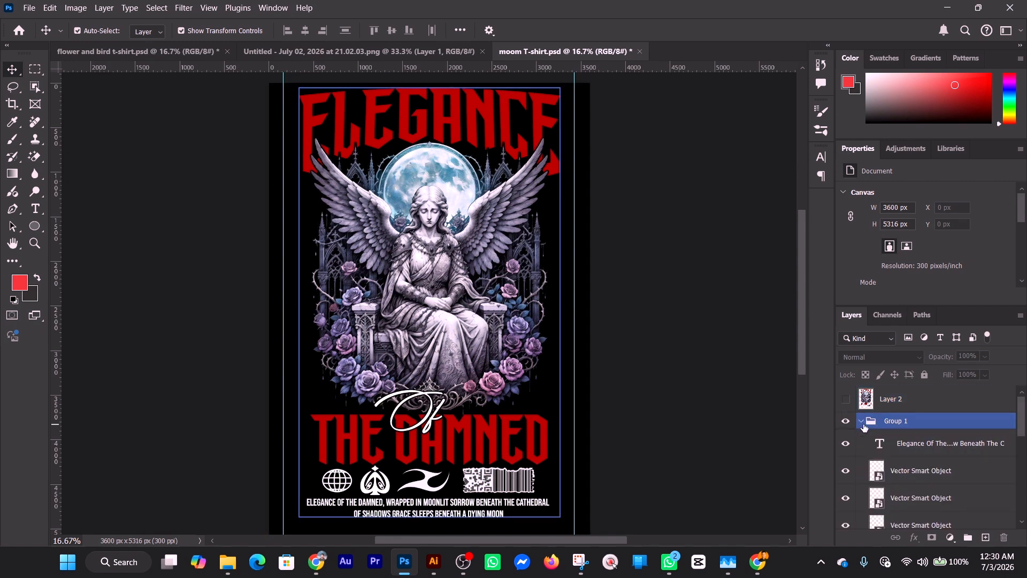
- Examine the text, vector smart object and image layers inside Group 1 of the T-shirt design
left_click(875, 447)
left_click(887, 474)
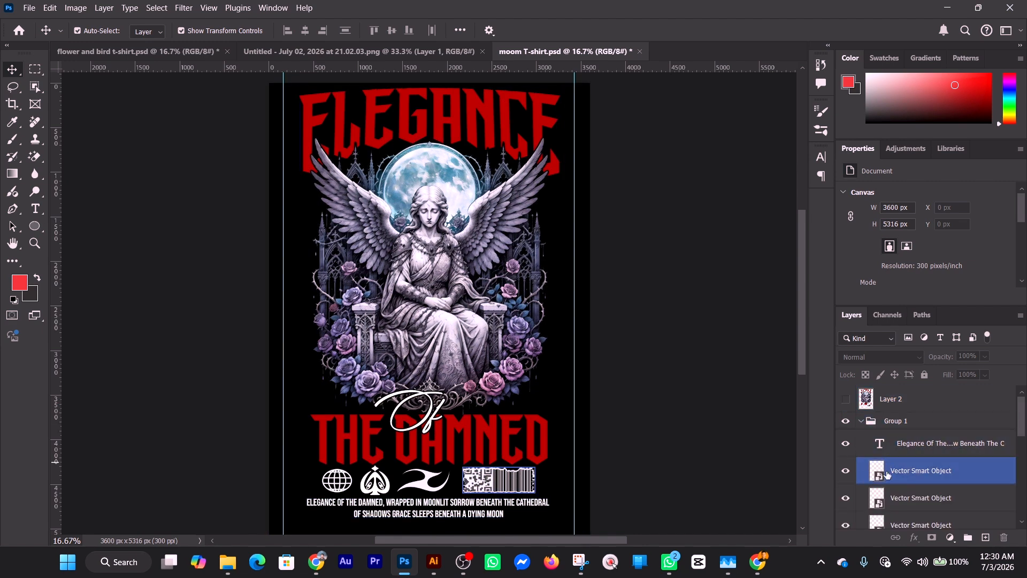
left_click(893, 445)
left_click(912, 481)
scroll(911, 482, "down", 1)
left_click(911, 482)
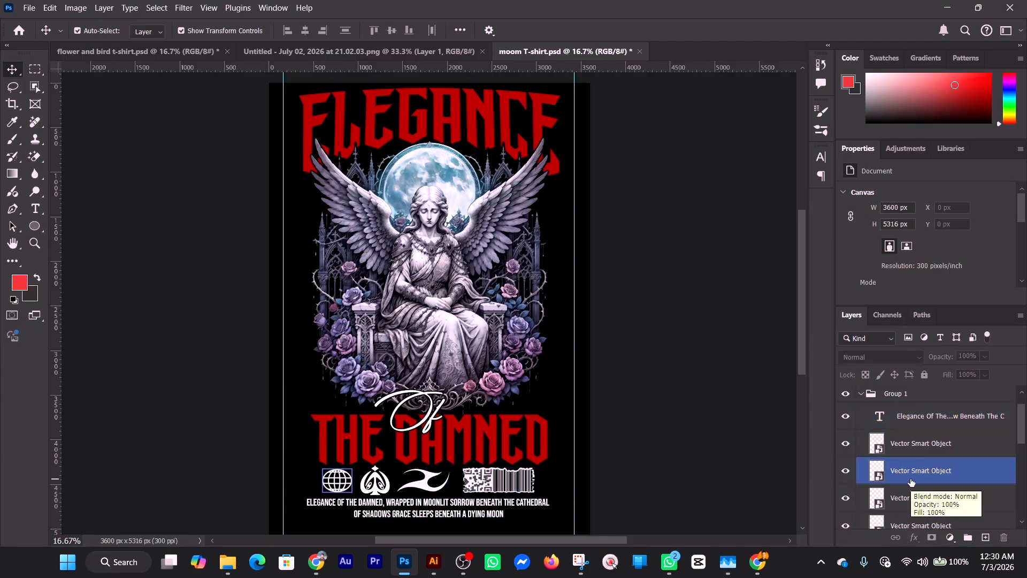
scroll(912, 482, "down", 1)
left_click(911, 482)
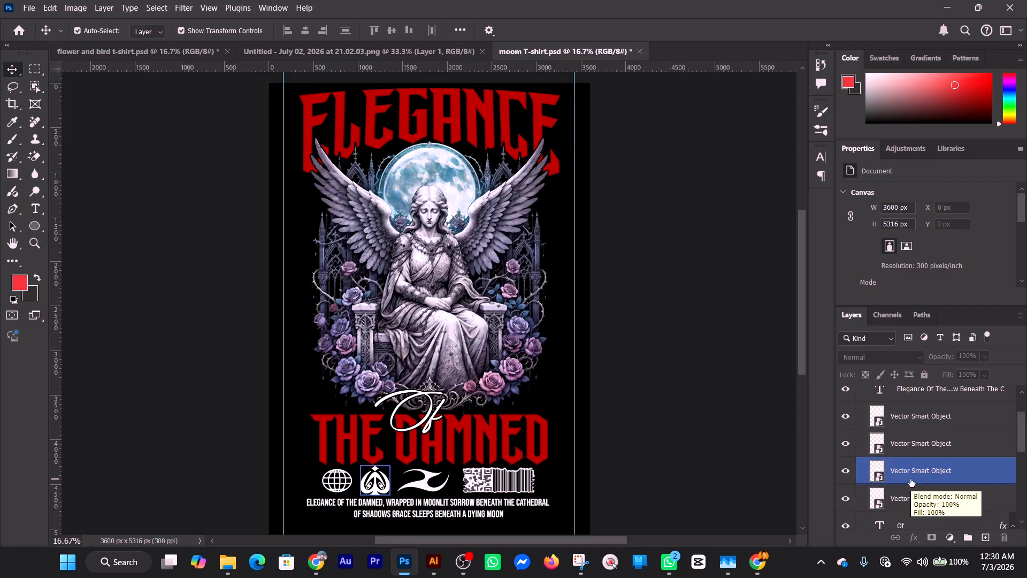
left_click(672, 394)
left_click(896, 480)
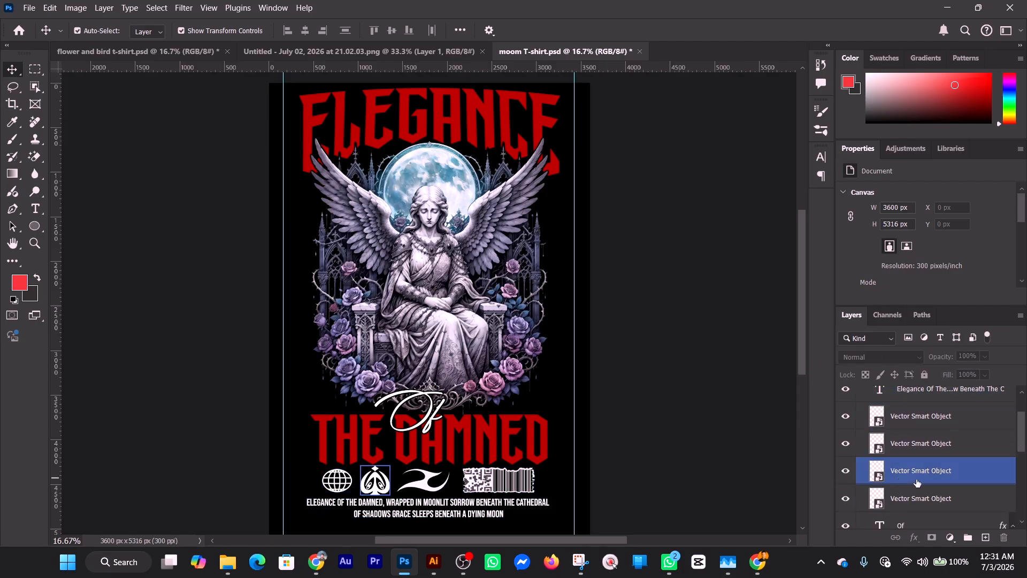
left_click(955, 486)
scroll(956, 484, "down", 1)
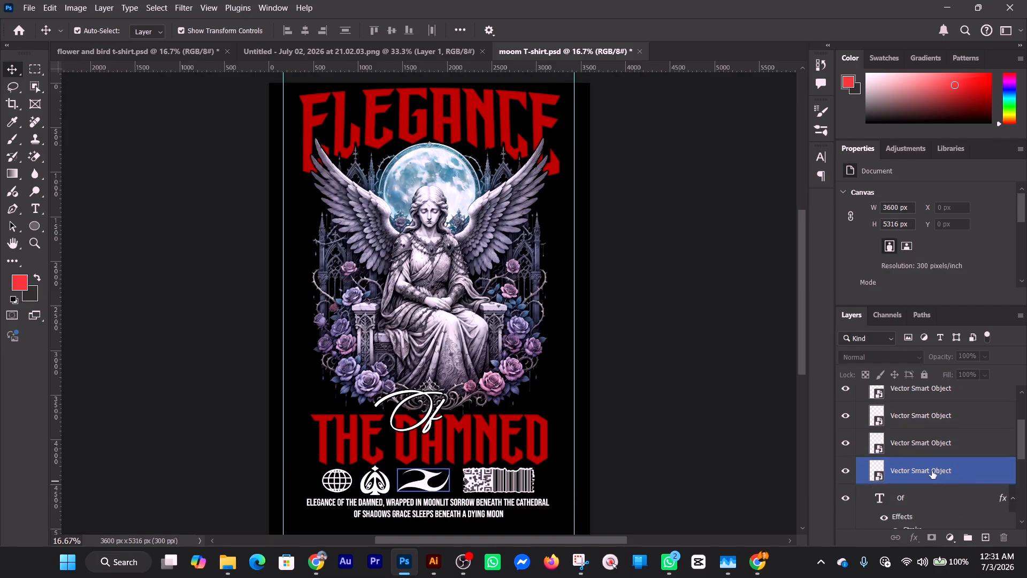
scroll(940, 473, "down", 1)
left_click(936, 469)
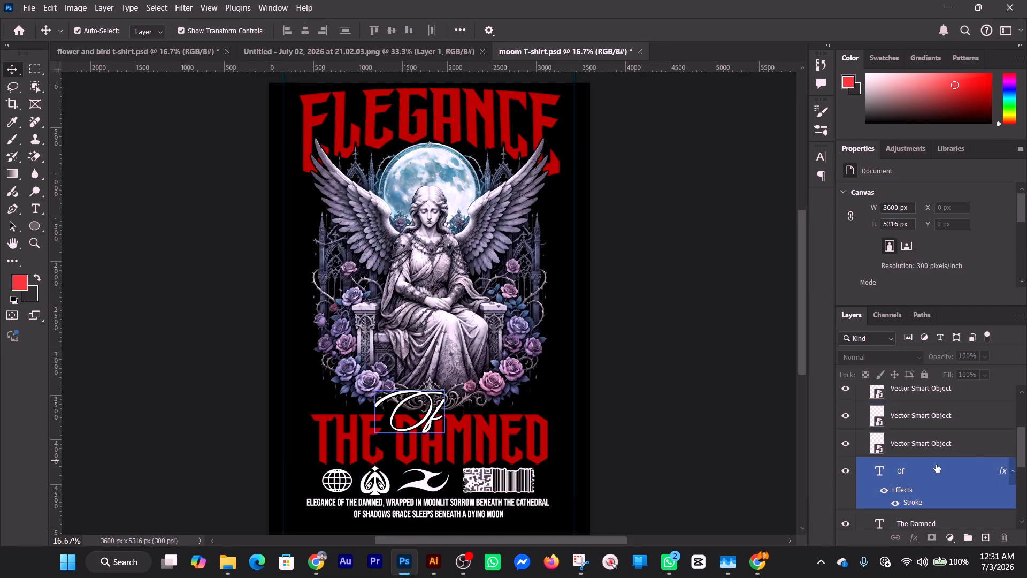
scroll(937, 468, "down", 1)
scroll(938, 471, "down", 1)
left_click(937, 469)
left_click(935, 516)
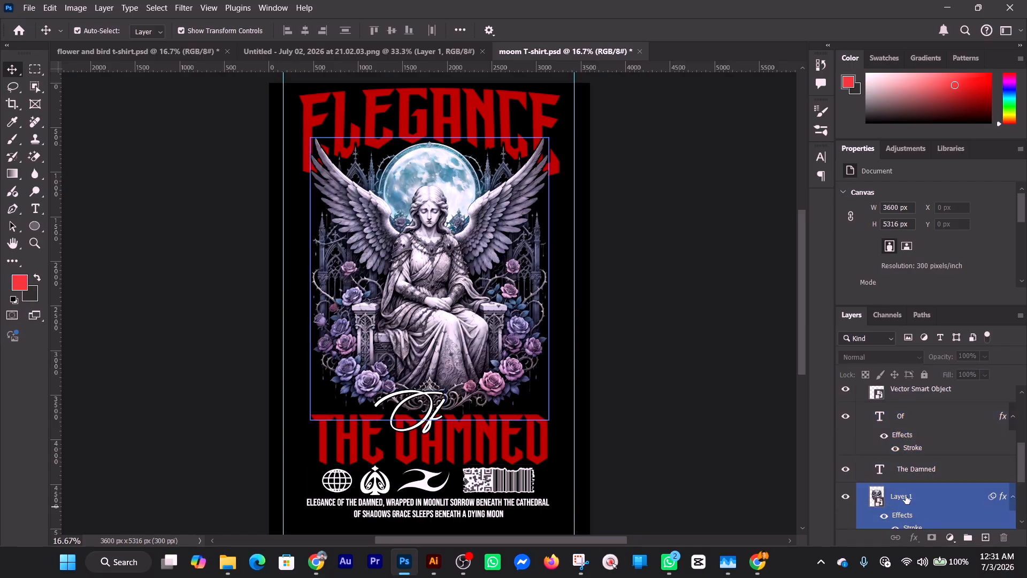
- Hide and reshow Layer 1 with the angel artwork, and examine its Stroke effect and smart filters
scroll(905, 497, "down", 2)
left_click(846, 427)
left_click(846, 426)
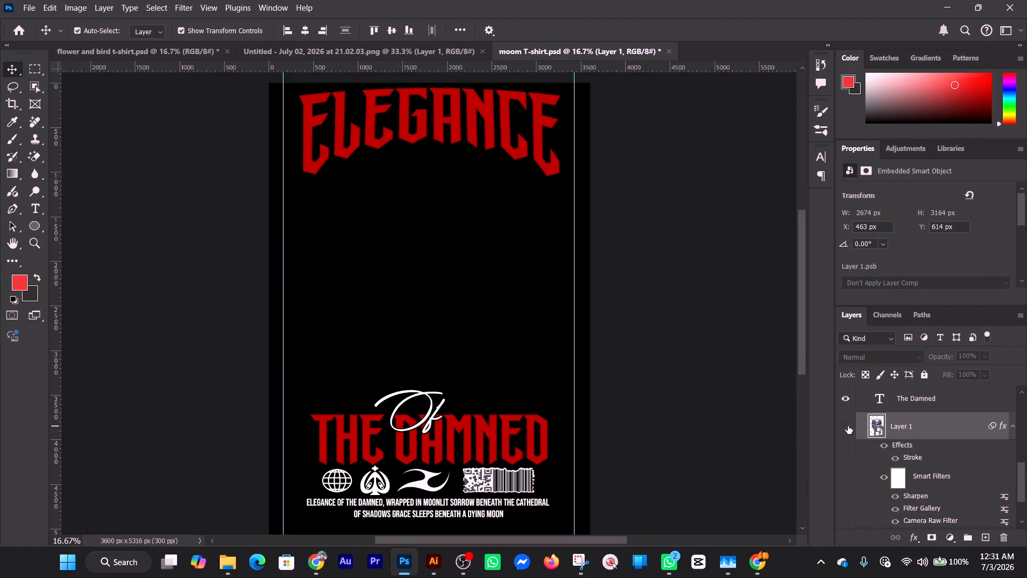
left_click(846, 426)
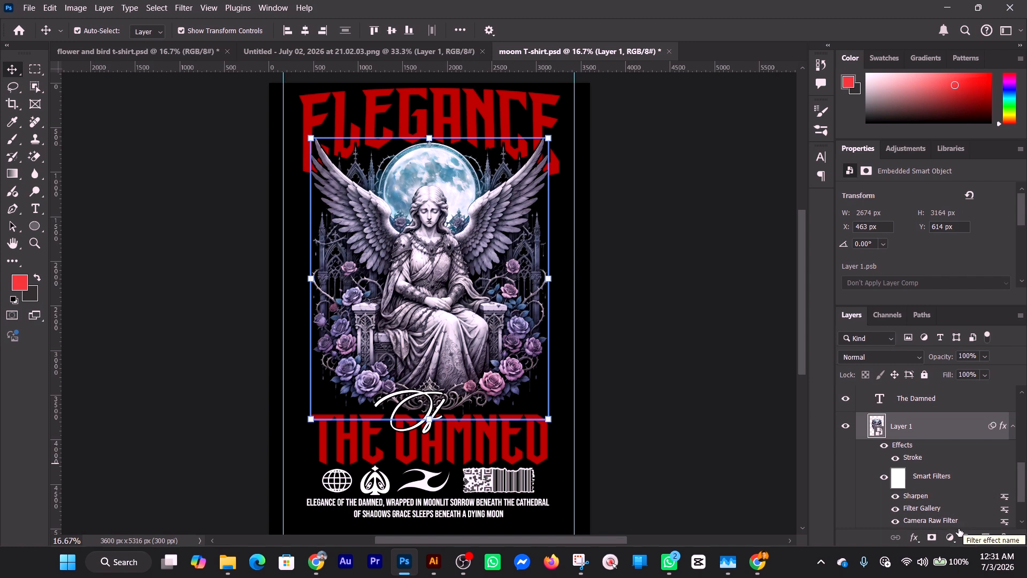
scroll(946, 522, "down", 1)
left_click(931, 522)
left_click(415, 284)
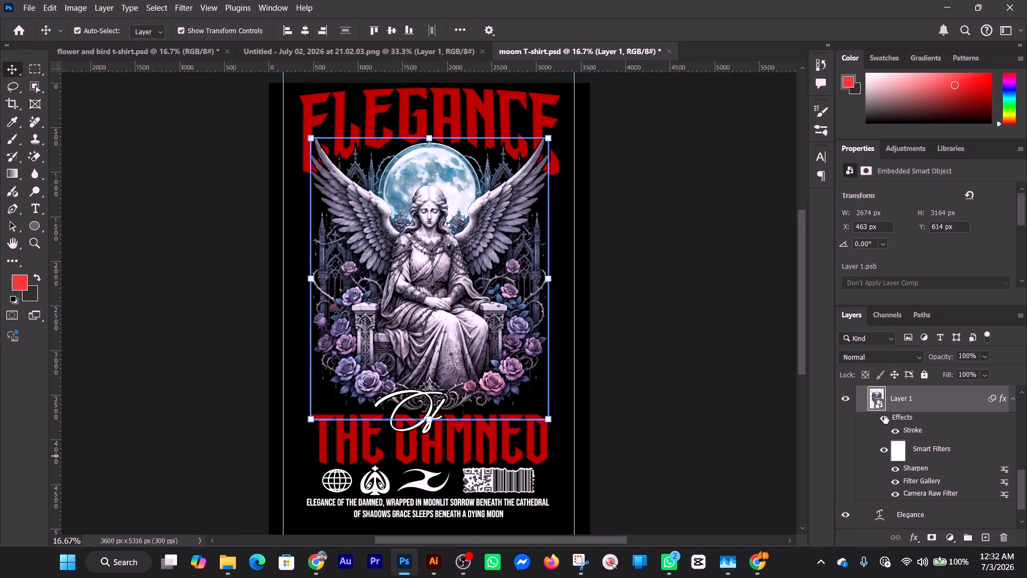
scroll(885, 419, "up", 2)
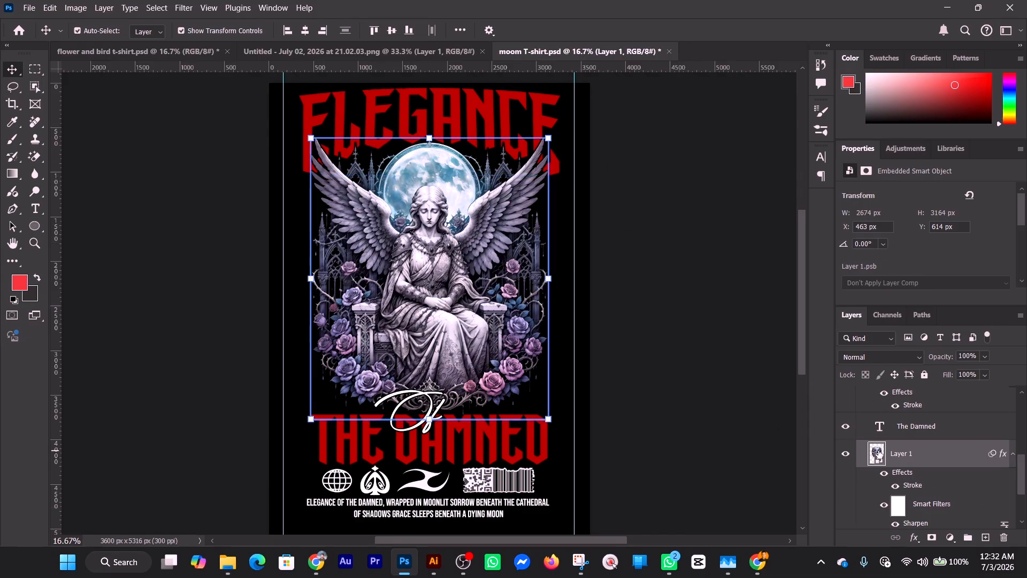
- Open the Filter Gallery for Layer 1, inspect the Angled Strokes preview around the statue's face, and set Direction Balance to 44
left_click(185, 7)
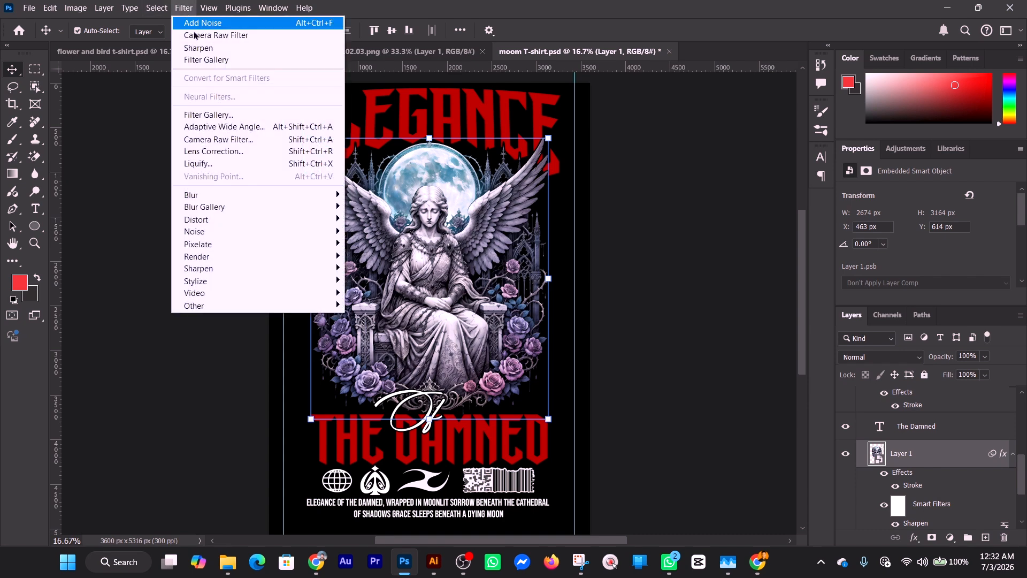
left_click(240, 119)
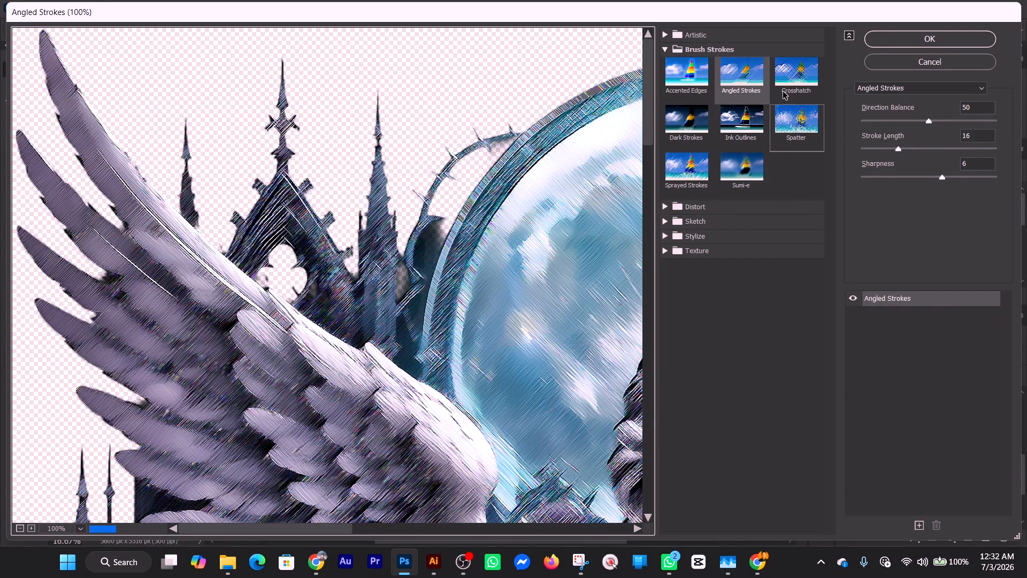
left_click(669, 206)
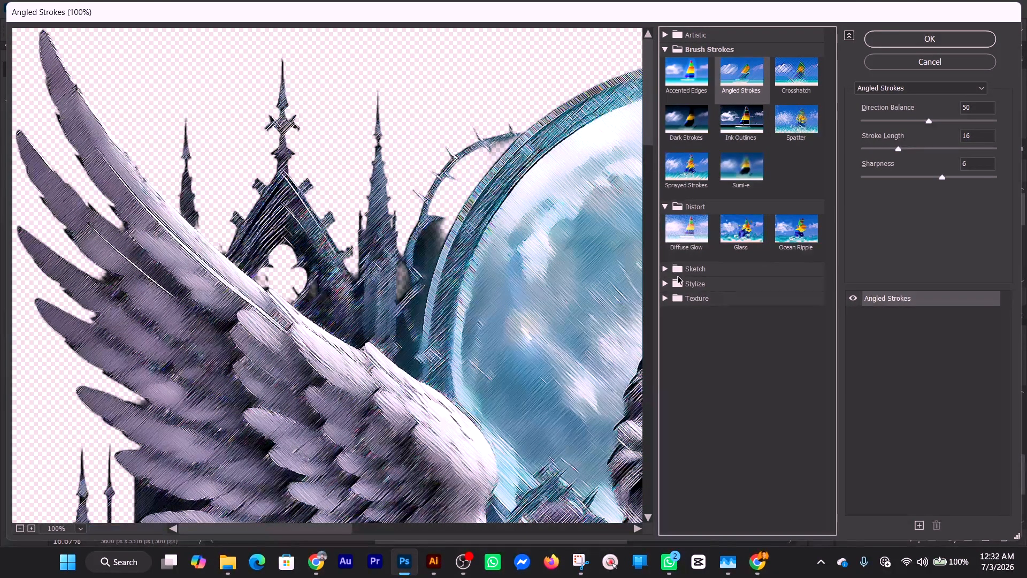
left_click_drag(533, 288, 365, 256)
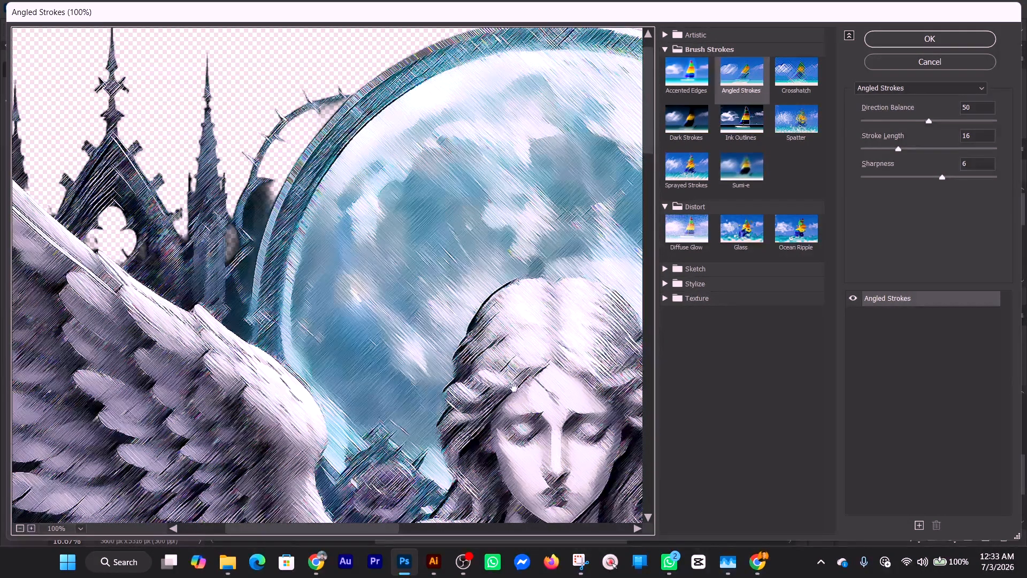
left_click_drag(512, 389, 503, 359)
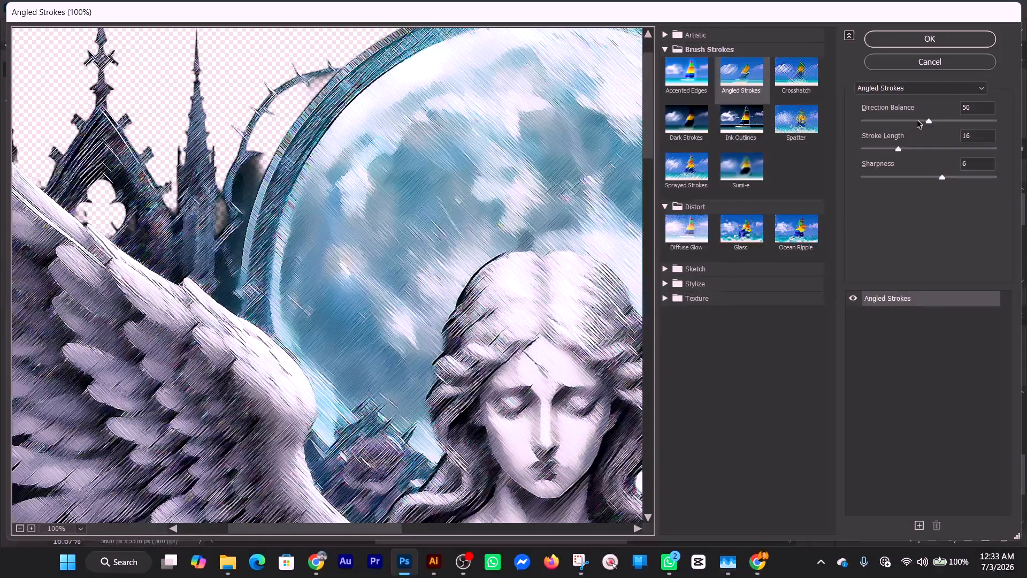
mouse_move(919, 124)
left_mouse_down()
mouse_move(889, 123)
mouse_move(920, 124)
left_mouse_up()
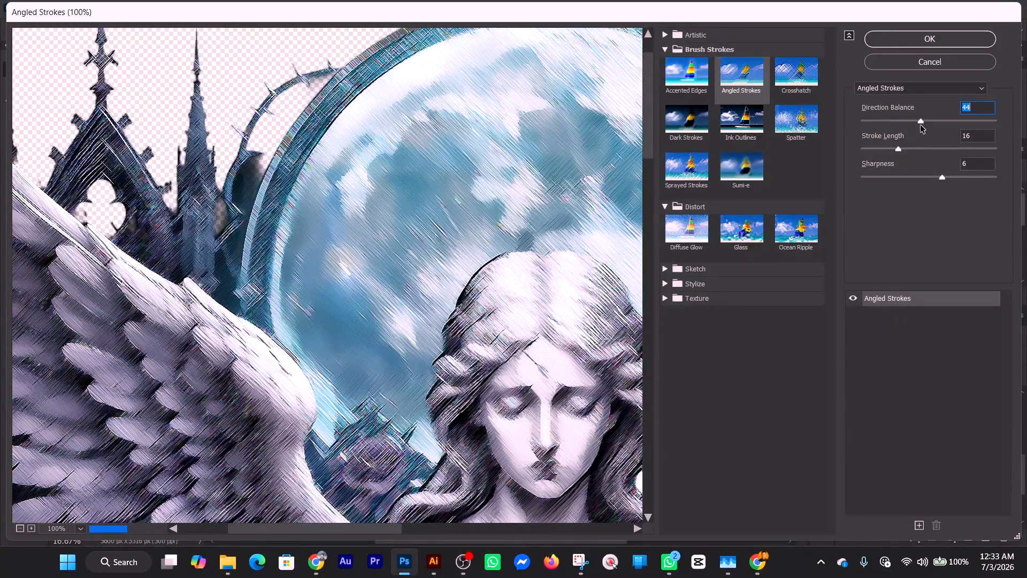
- Collapse the Distort filter category and expand the Sketch category to examine its filters
left_click(666, 206)
left_click(667, 206)
left_click(666, 207)
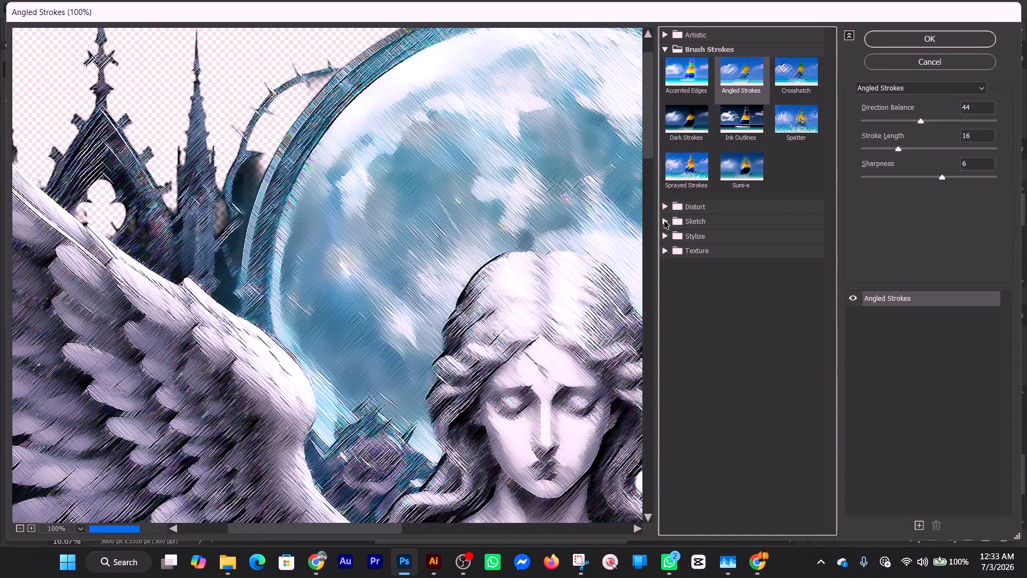
left_click(666, 221)
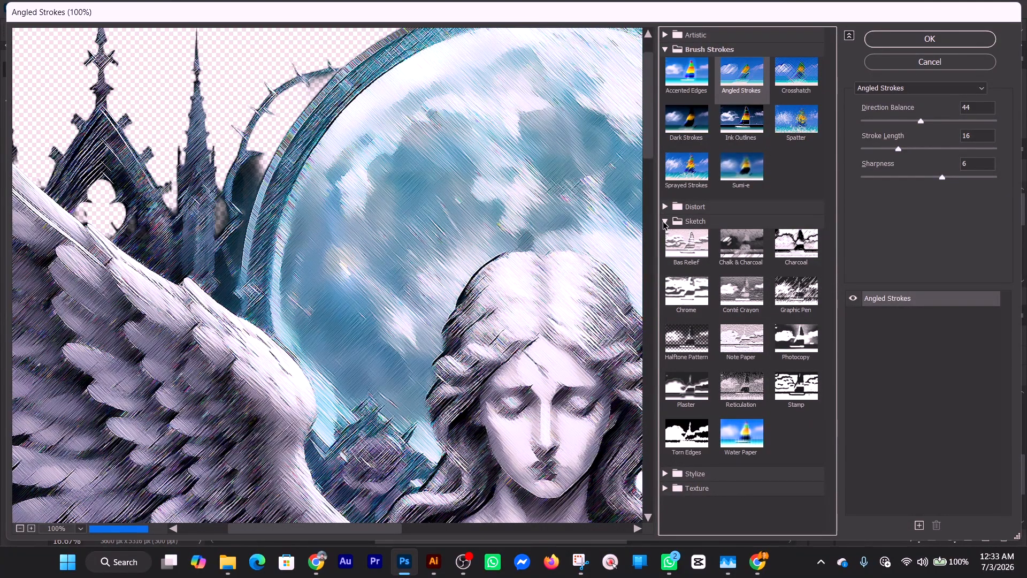
- Collapse the Sketch category, examine the Texture filters, and close the Filter Gallery without applying changes
left_click(664, 222)
left_click(664, 222)
left_click(664, 221)
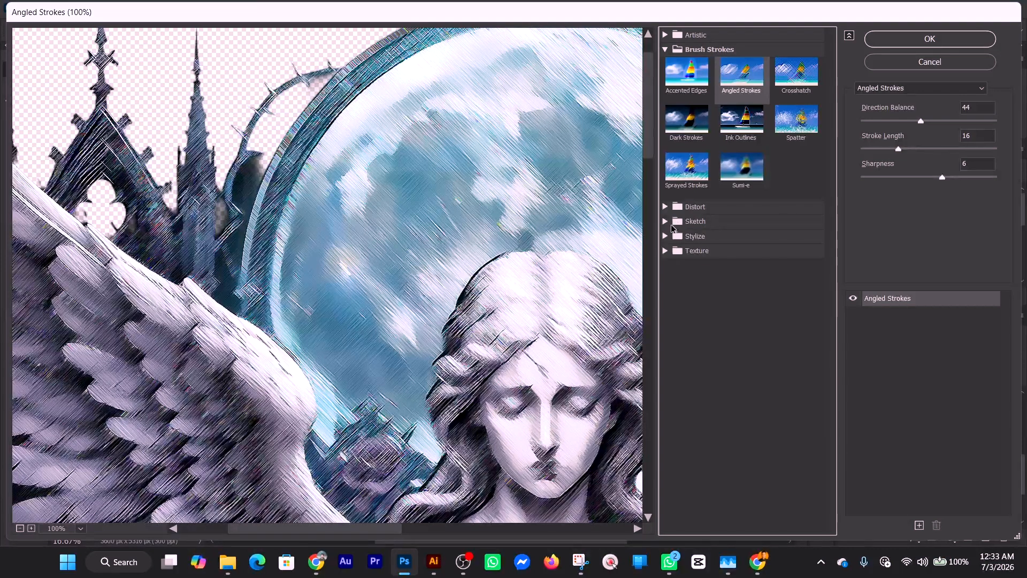
left_click(664, 251)
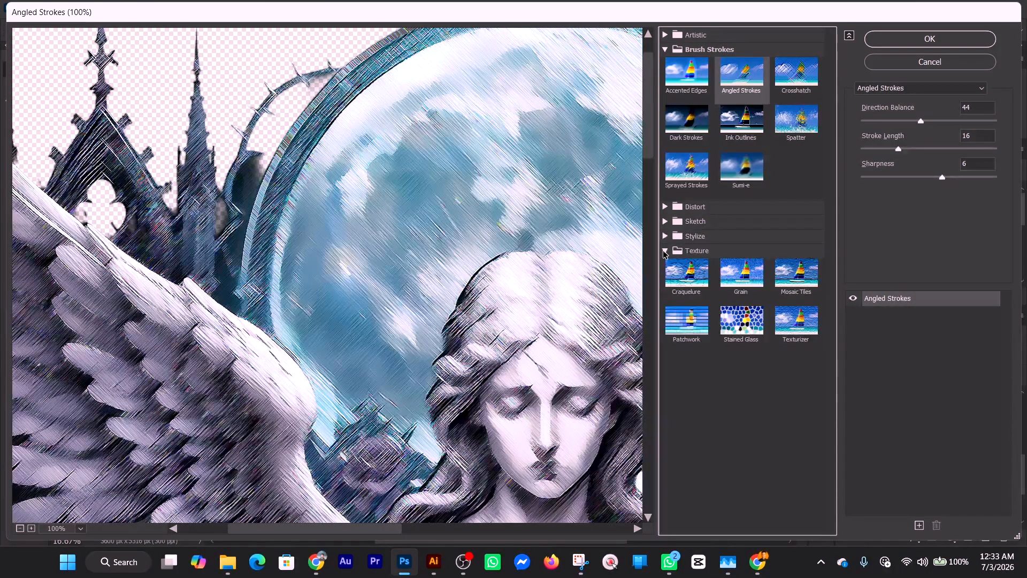
left_click(664, 251)
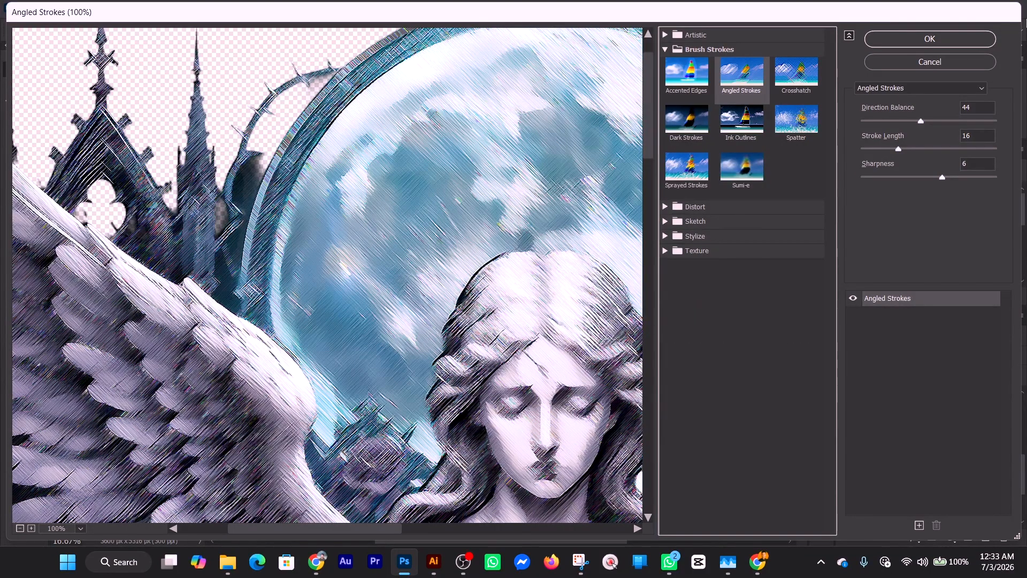
left_click(973, 67)
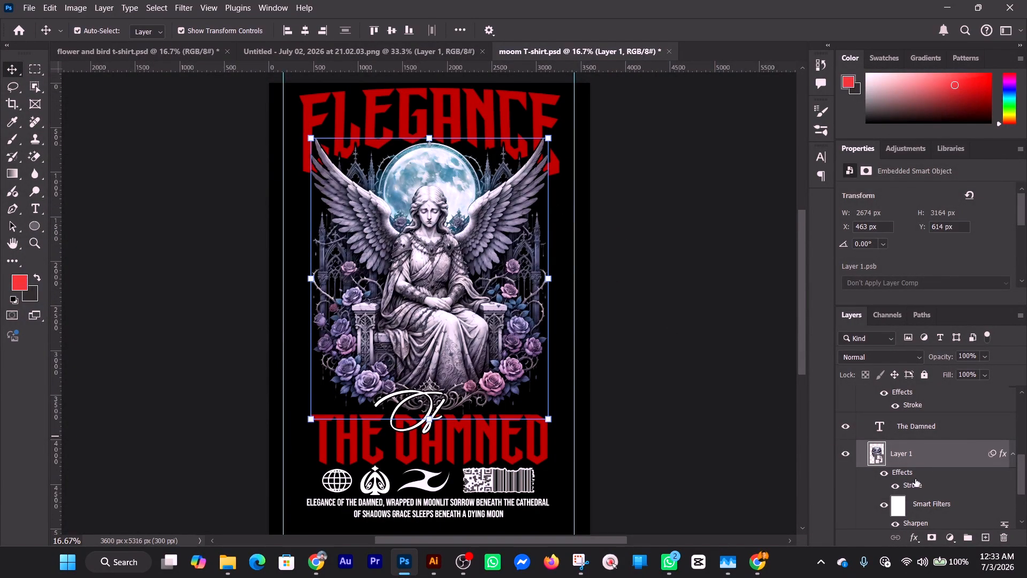
- Preview the Add Noise filter on Layer 1's roses, compare Gaussian with Uniform distribution, and cancel it
left_click(184, 8)
mouse_move(275, 260)
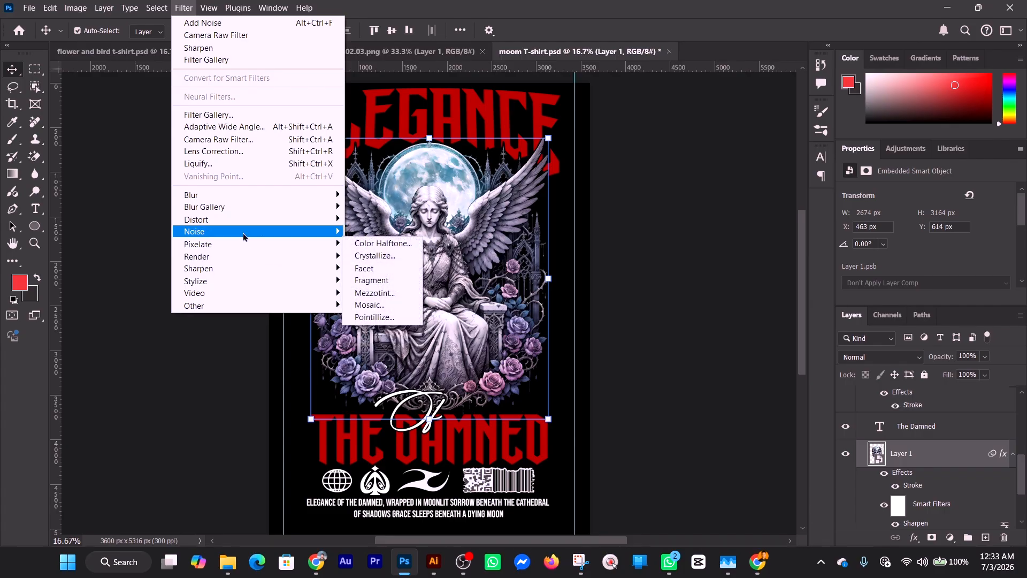
mouse_move(243, 234)
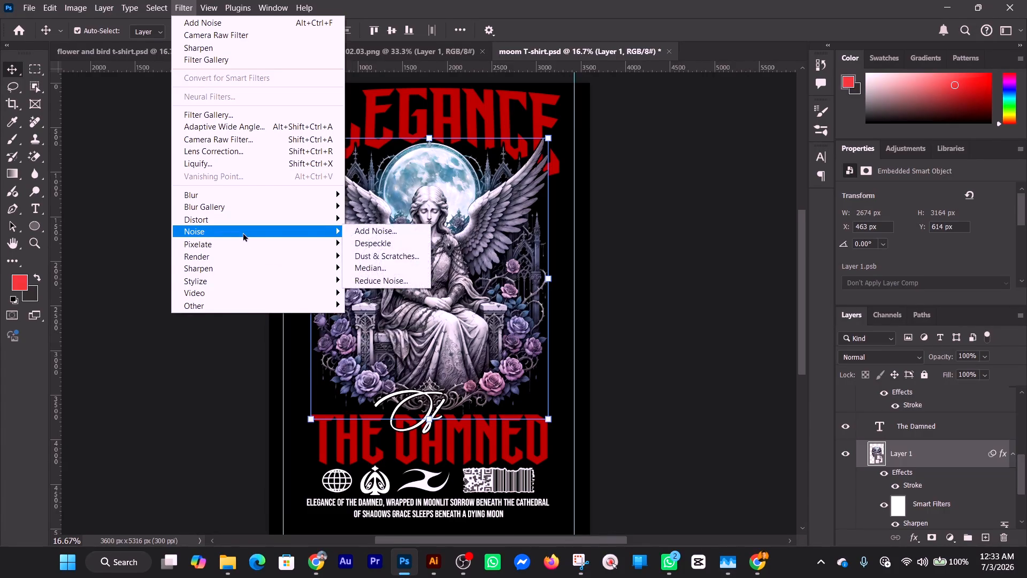
left_click(389, 233)
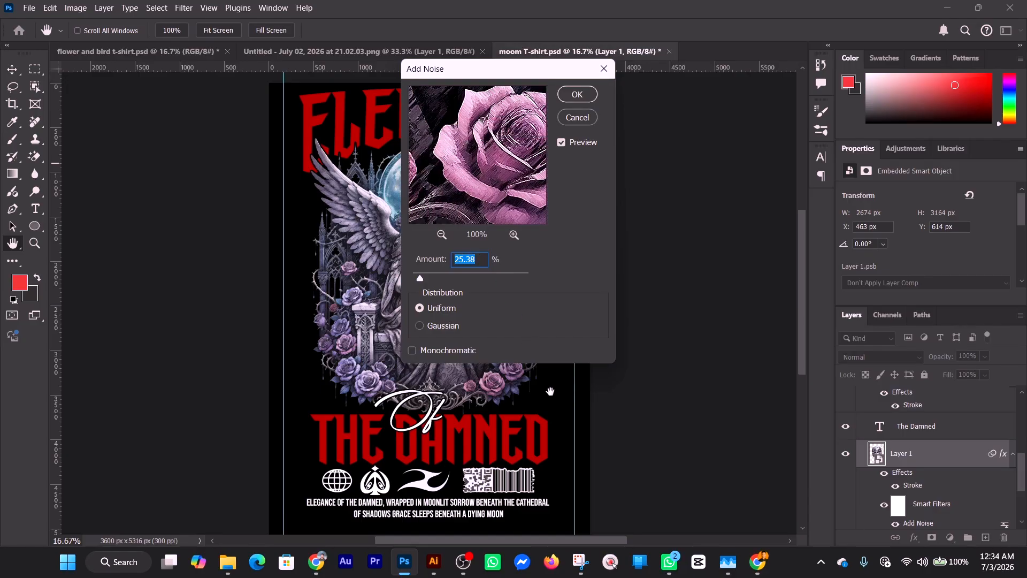
left_click_drag(462, 131, 489, 155)
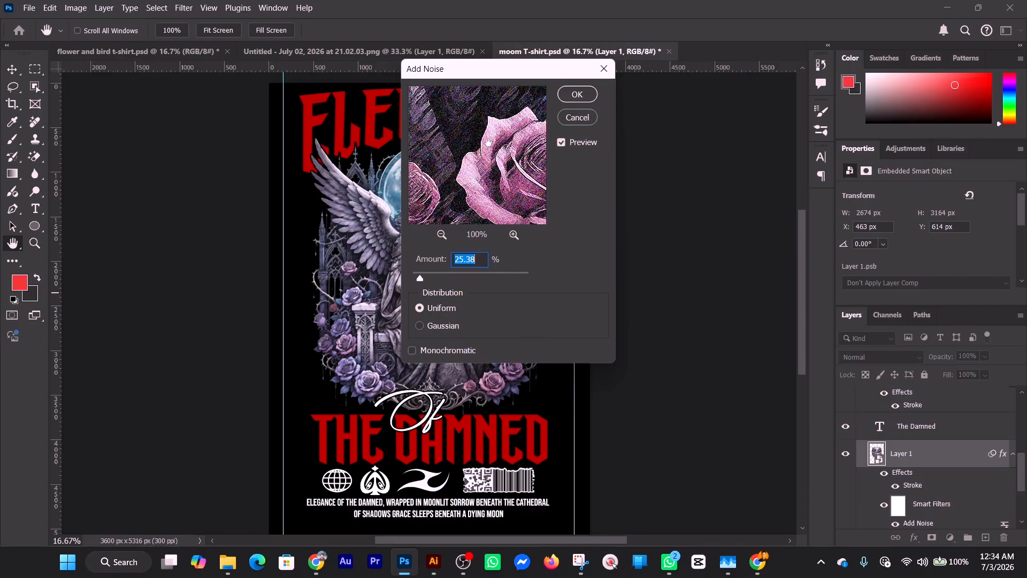
left_click(443, 326)
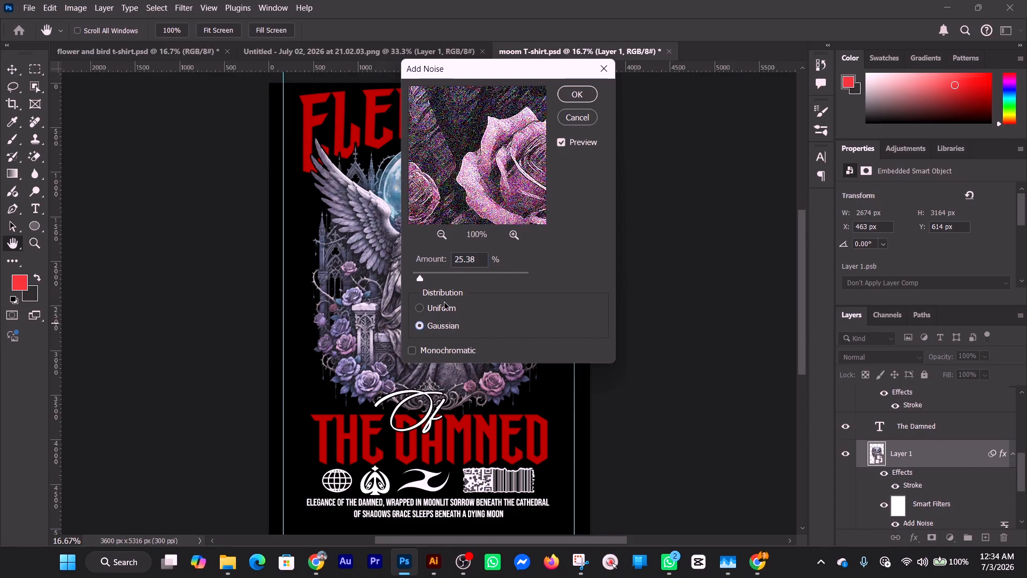
left_click(439, 310)
left_click(497, 145)
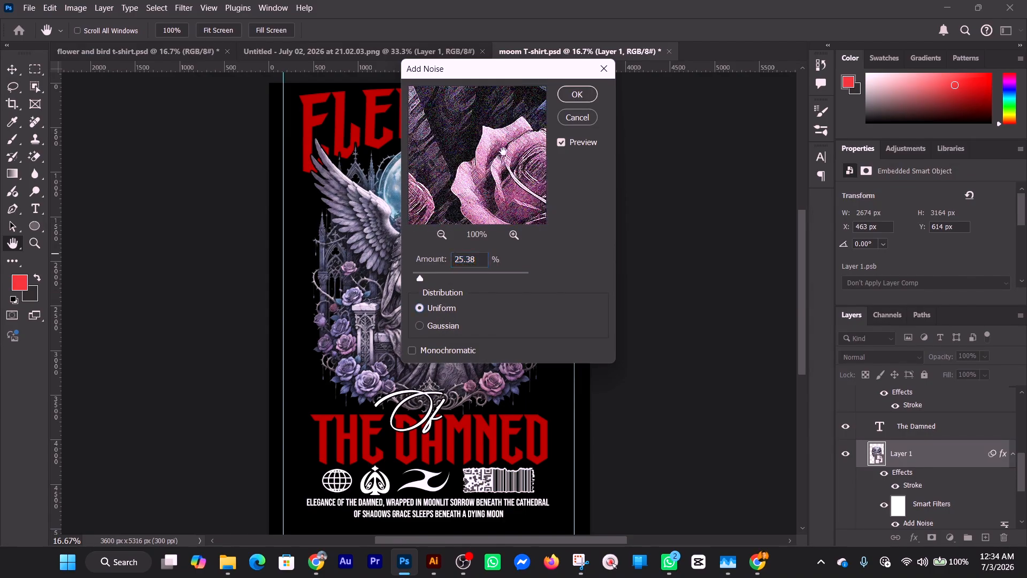
left_click(577, 117)
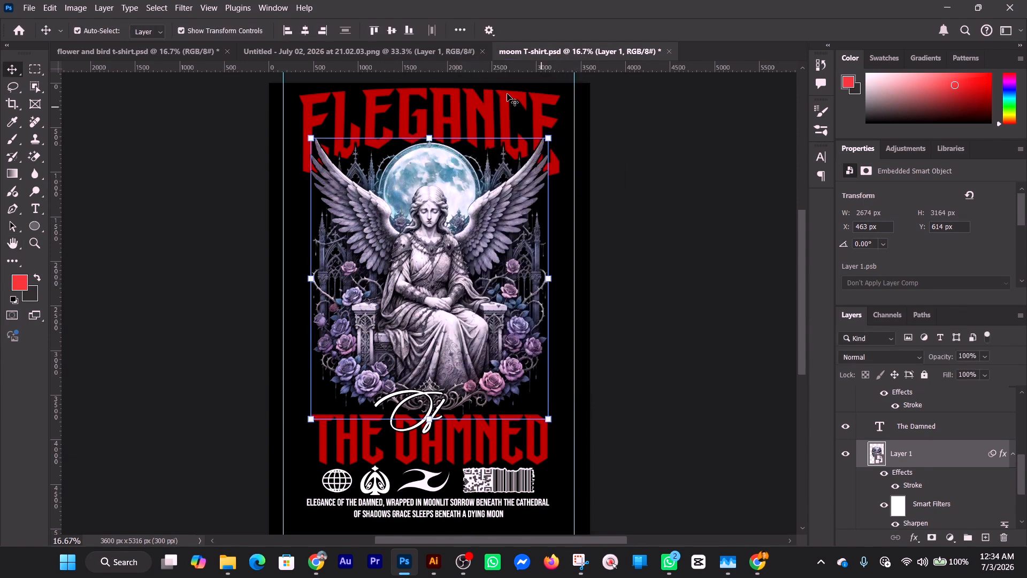
- Try the Sharpen filter on Layer 1 and undo it
left_click(183, 8)
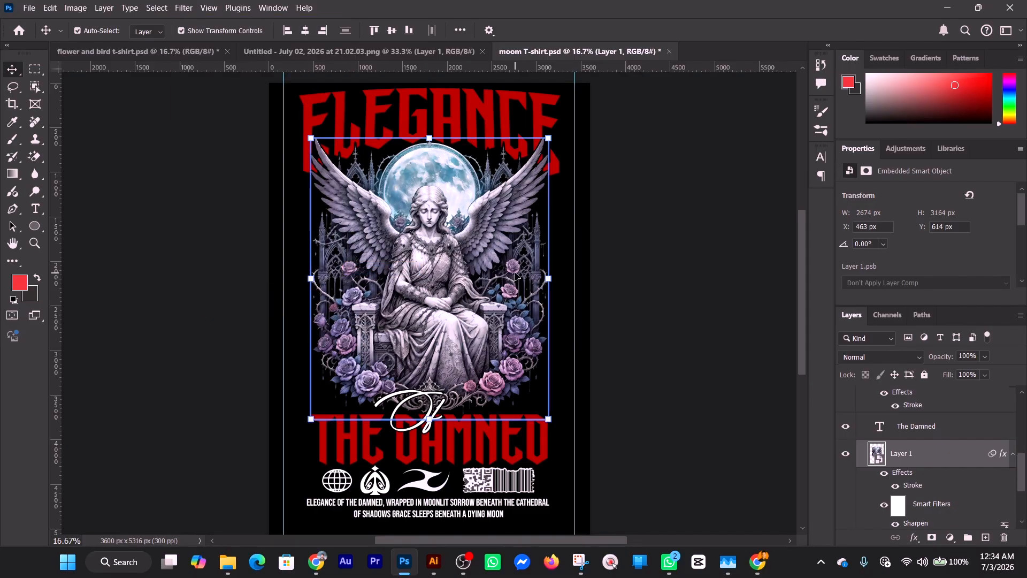
key("ctrl")
key("ctrl+z")
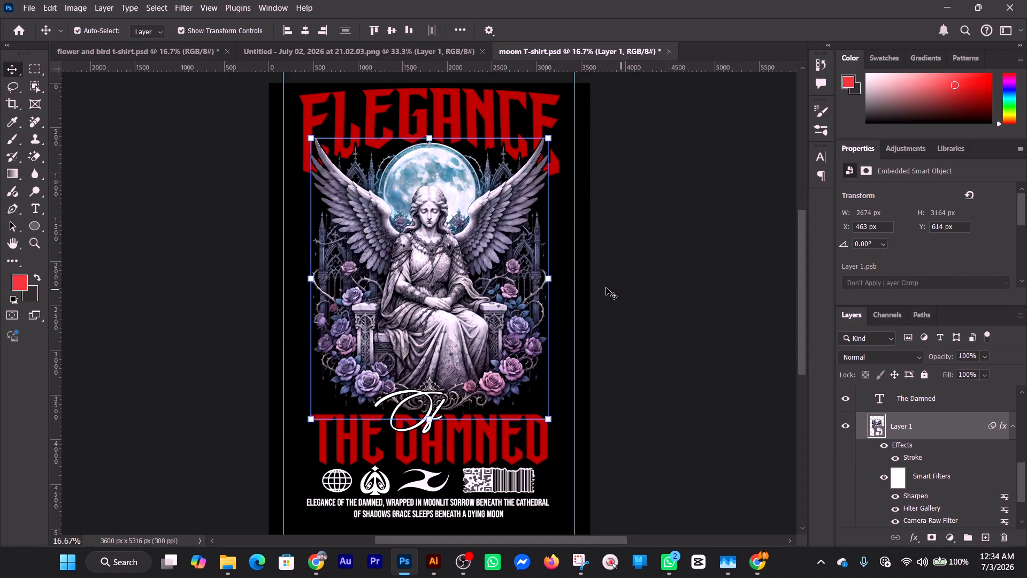
- Open the Oil Paint filter for Layer 1 and inspect its preview across the roses and the statue's robe
left_click(184, 7)
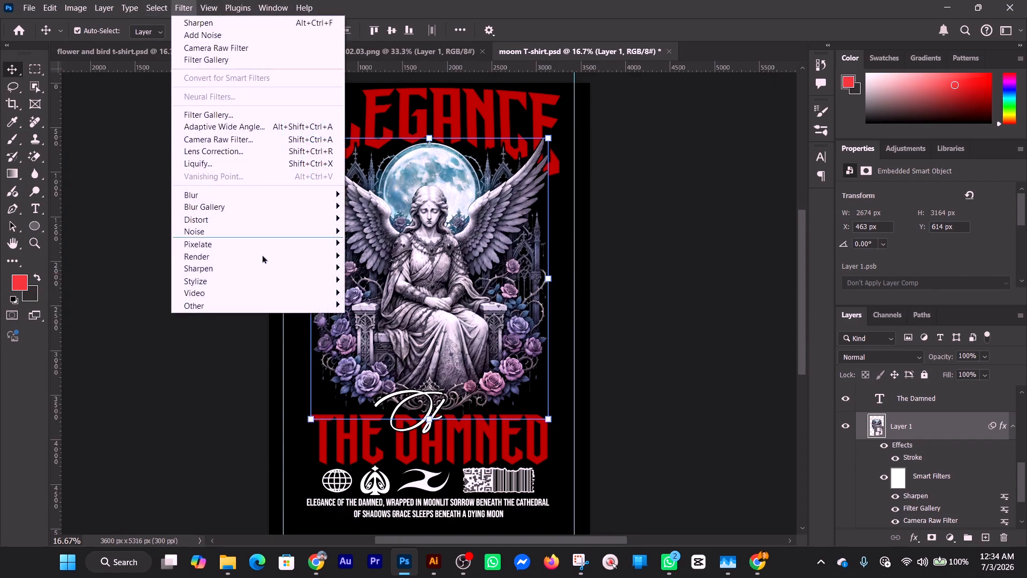
mouse_move(261, 279)
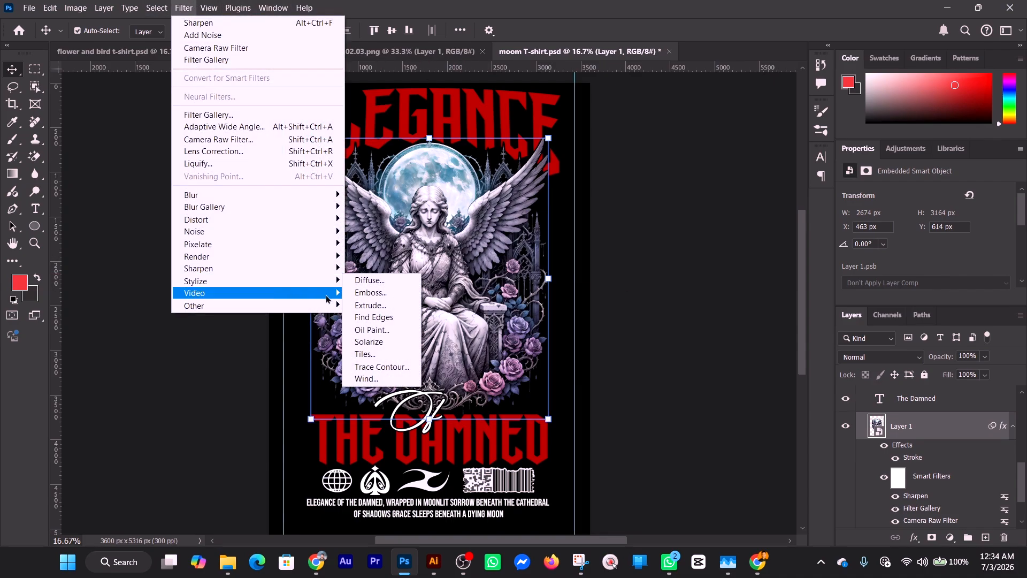
left_click(398, 335)
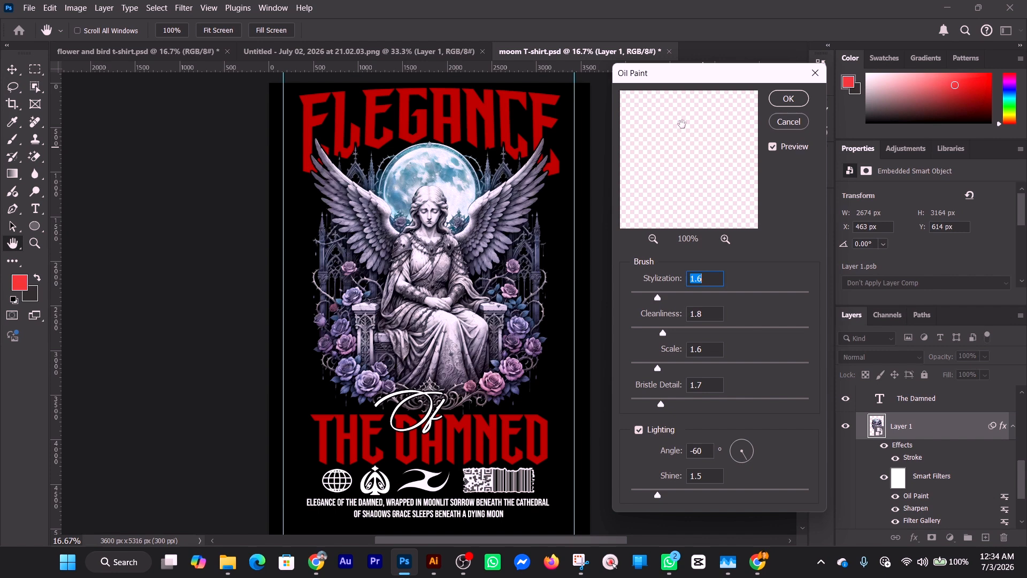
left_click_drag(725, 261, 811, 366)
left_click_drag(678, 159, 760, 342)
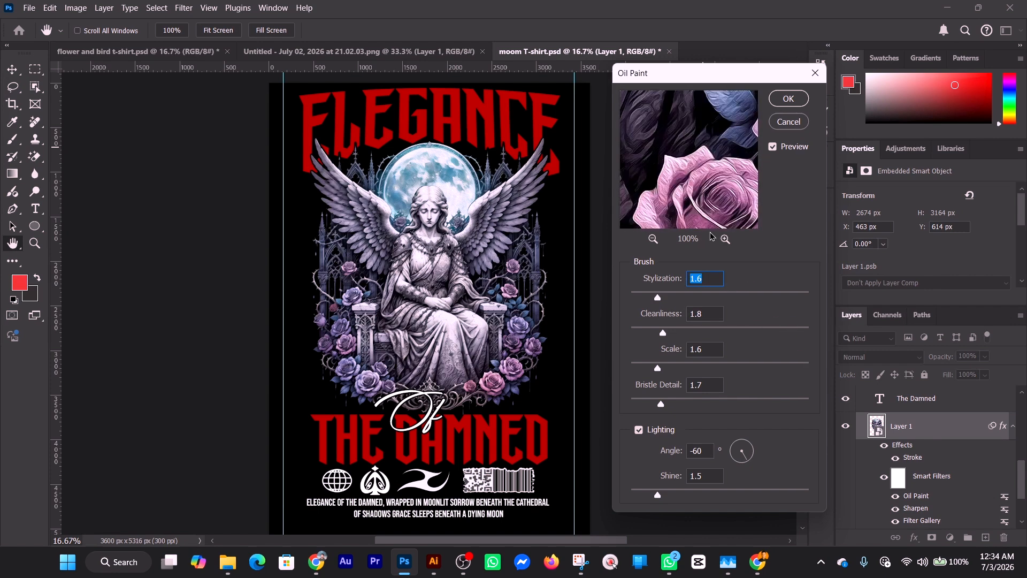
left_click_drag(692, 175, 748, 221)
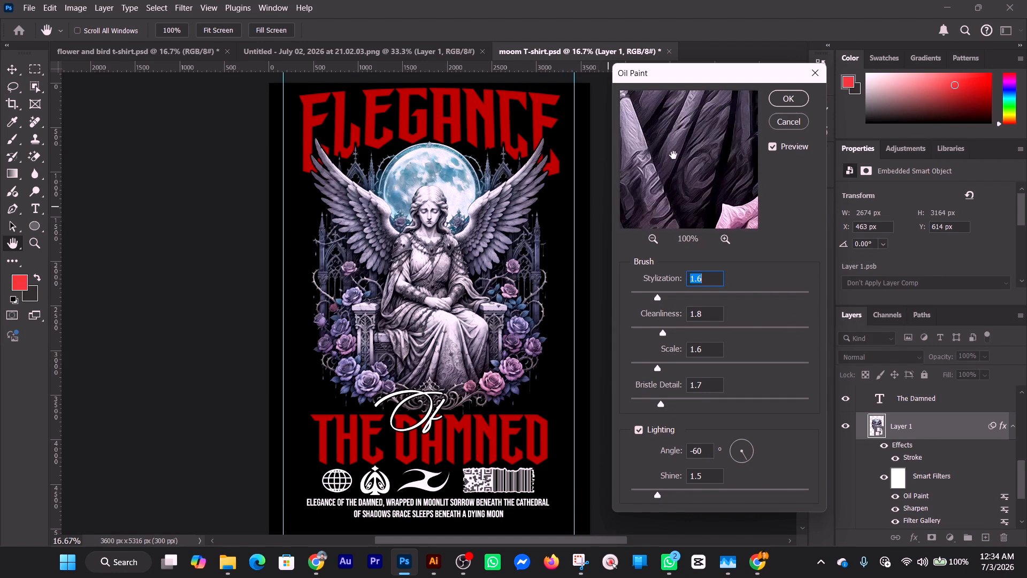
left_click_drag(679, 161, 699, 191)
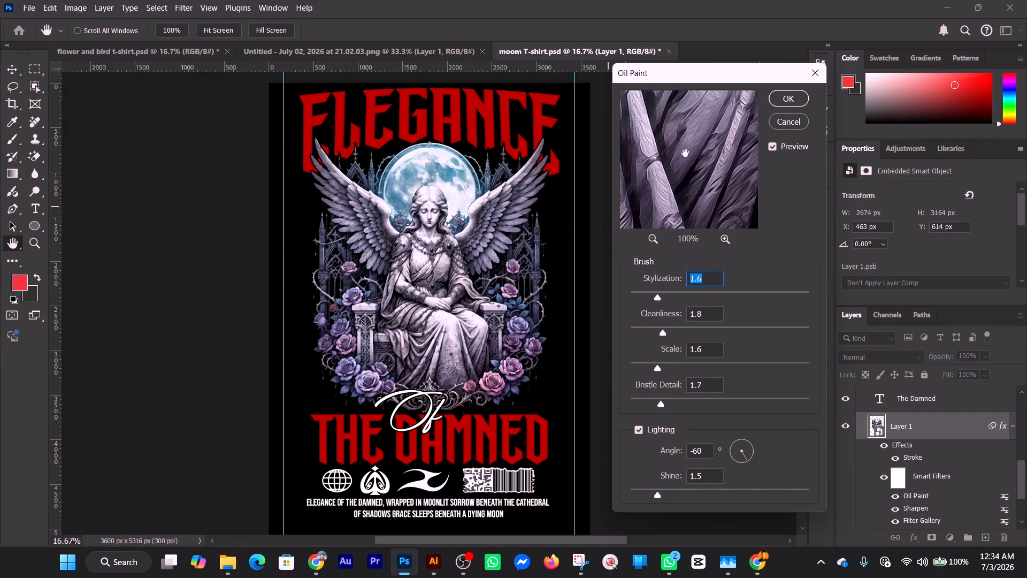
left_click_drag(716, 161, 702, 133)
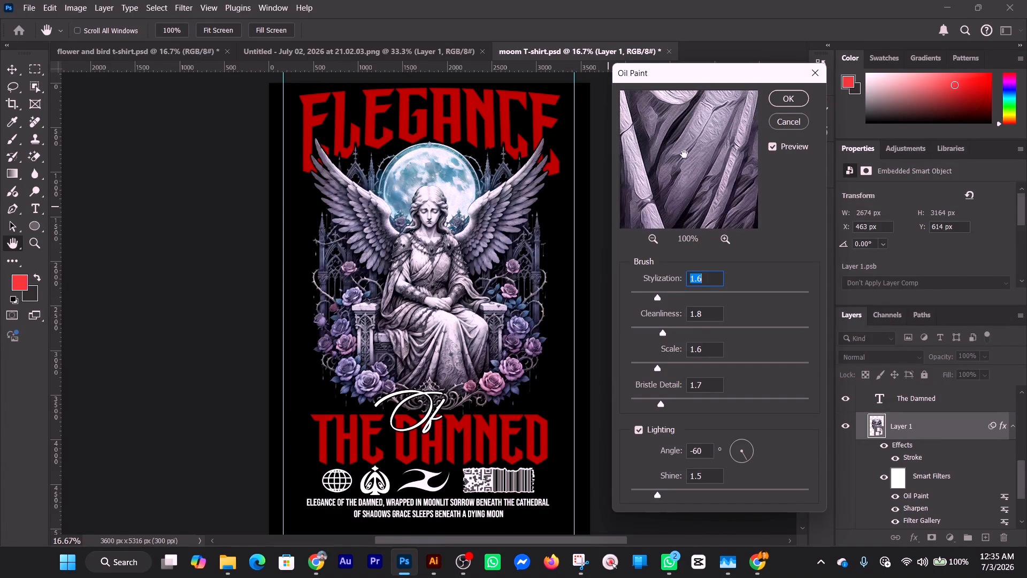
left_click_drag(695, 145, 726, 184)
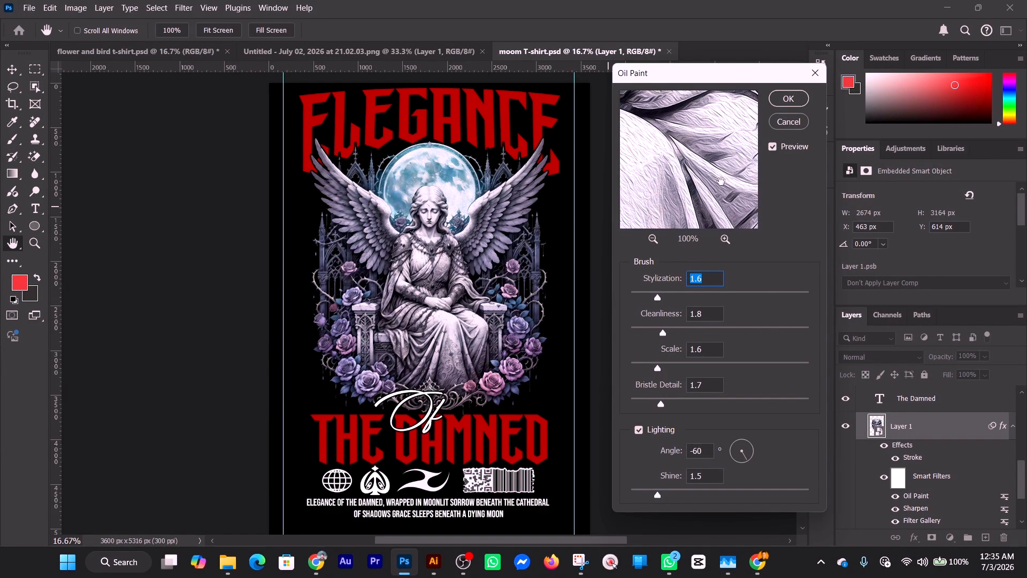
left_click_drag(701, 155, 802, 164)
mouse_move(718, 150)
left_mouse_down()
mouse_move(698, 124)
mouse_move(668, 134)
left_mouse_up()
- Set the Oil Paint brush to Stylization 1.4, Cleanliness 1.4, Scale 1.3 and Bristle Detail 1.0
left_click_drag(657, 298, 656, 333)
left_click_drag(660, 368, 656, 368)
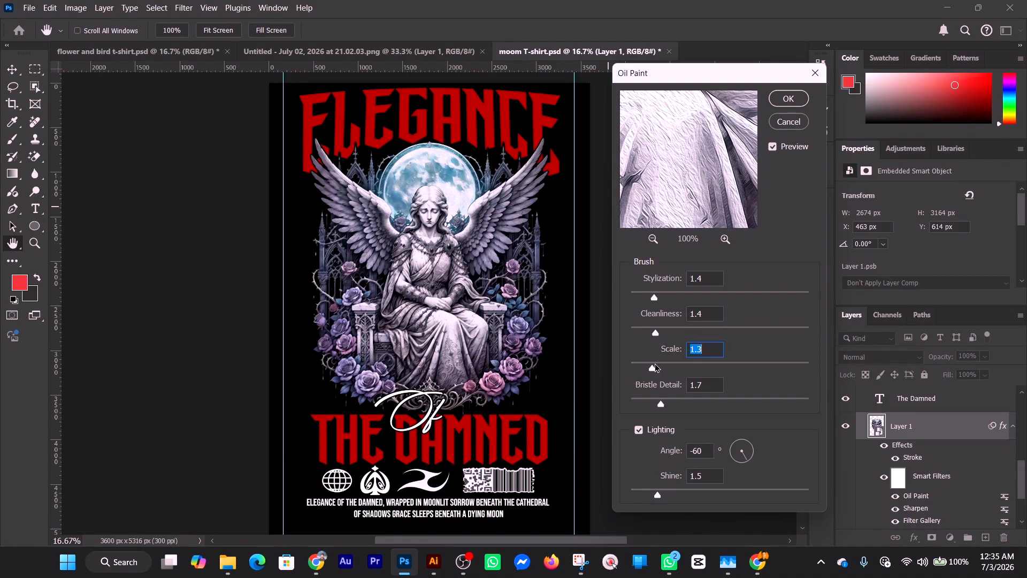
left_click_drag(660, 404, 744, 414)
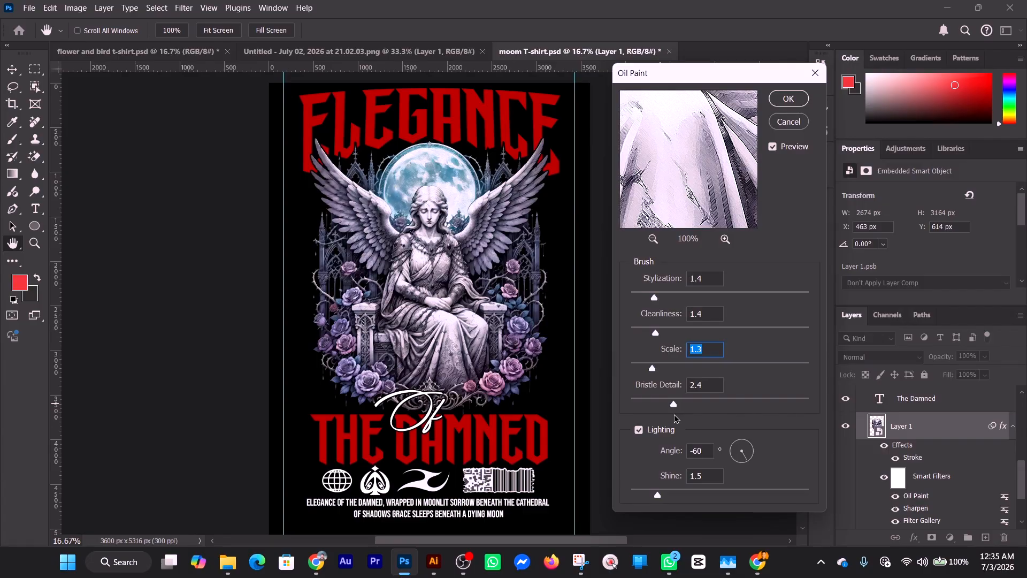
left_click_drag(649, 415, 648, 415)
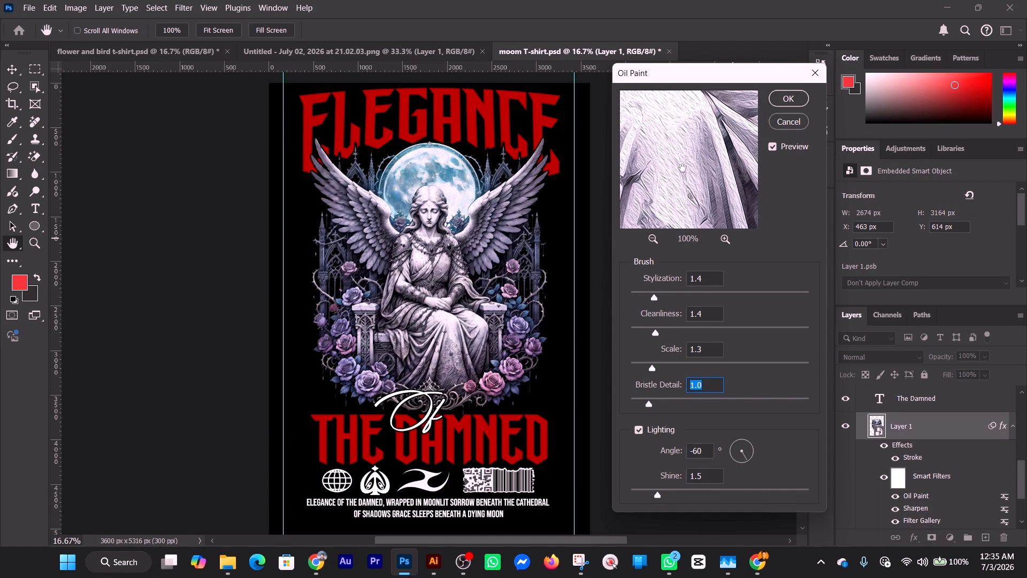
- Compare Oil Paint Stylization at 7.3 and 0.9 in the preview, and cancel the filter
left_click_drag(654, 297, 759, 297)
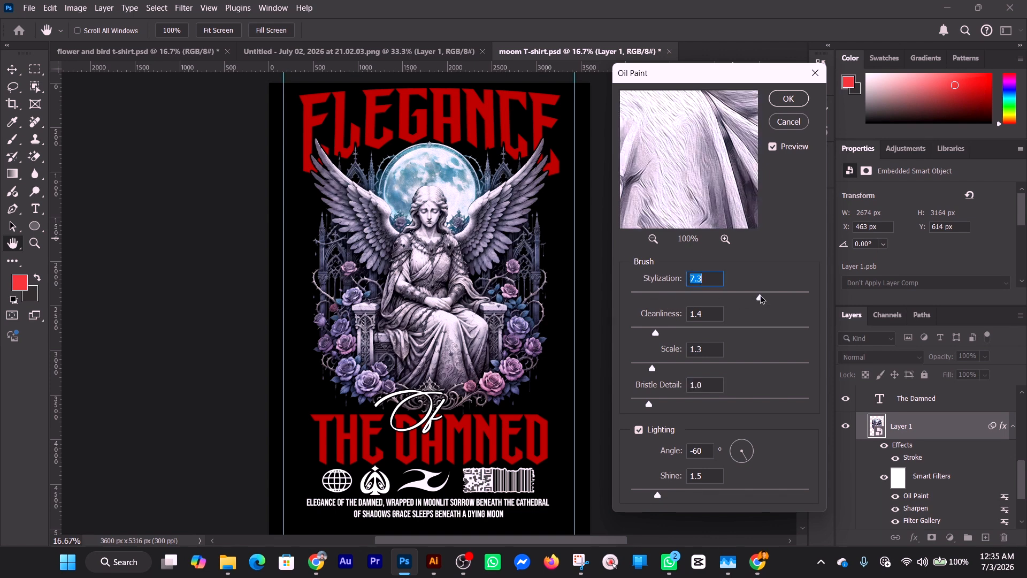
left_click_drag(760, 298, 644, 297)
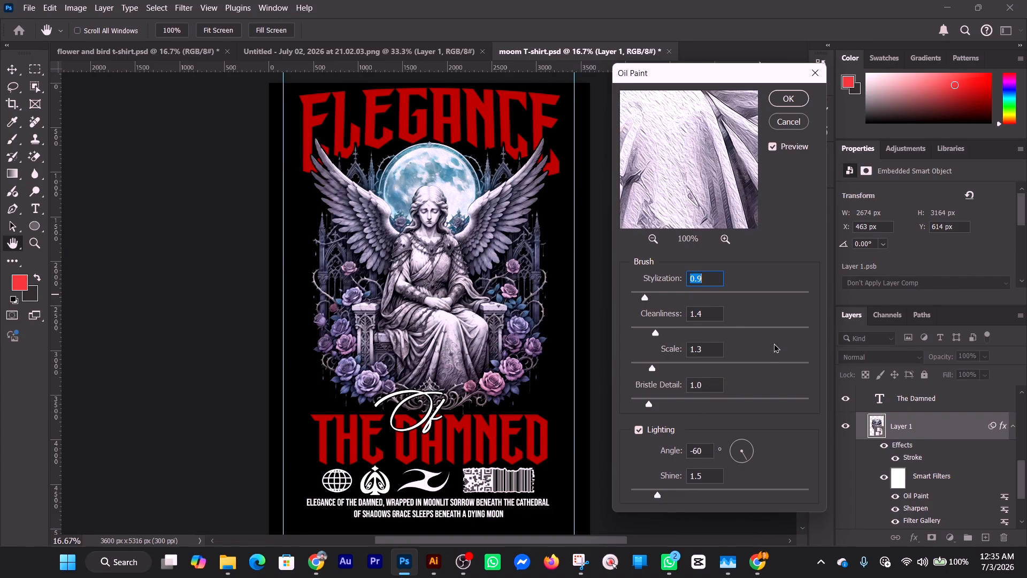
left_click(801, 126)
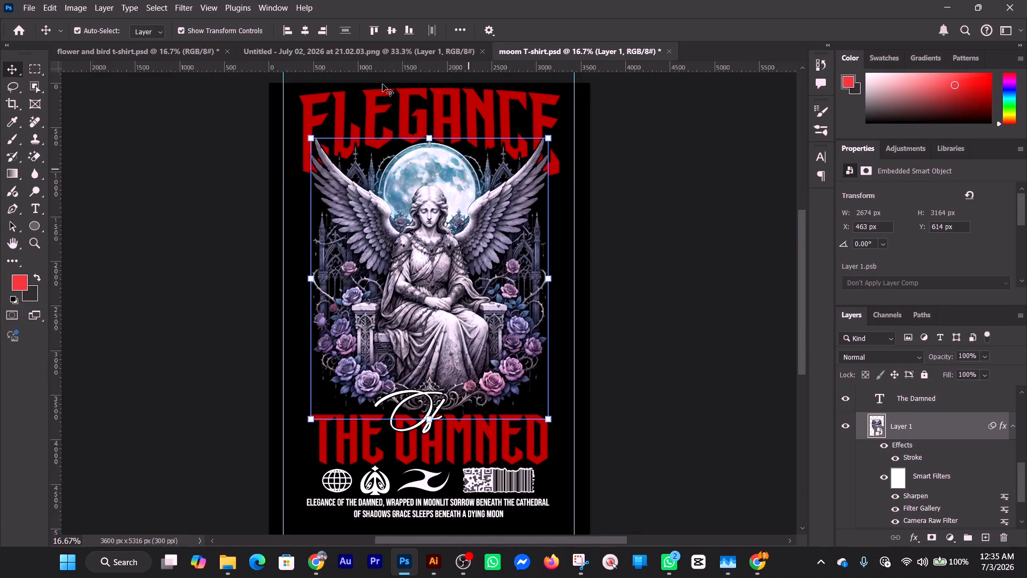
- Try a Camera Raw adjustment on Layer 1 with Temperature +19, Tint -22, Vibrance +29, Whites +23, Blacks -9 and Contrast -14
left_click(187, 9)
left_click(186, 8)
left_click(186, 8)
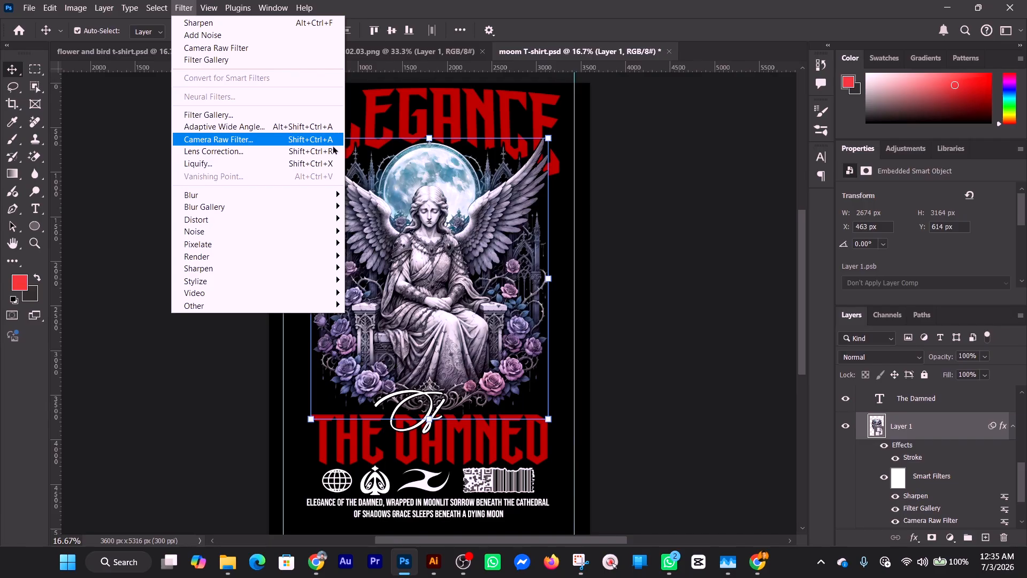
left_click(330, 141)
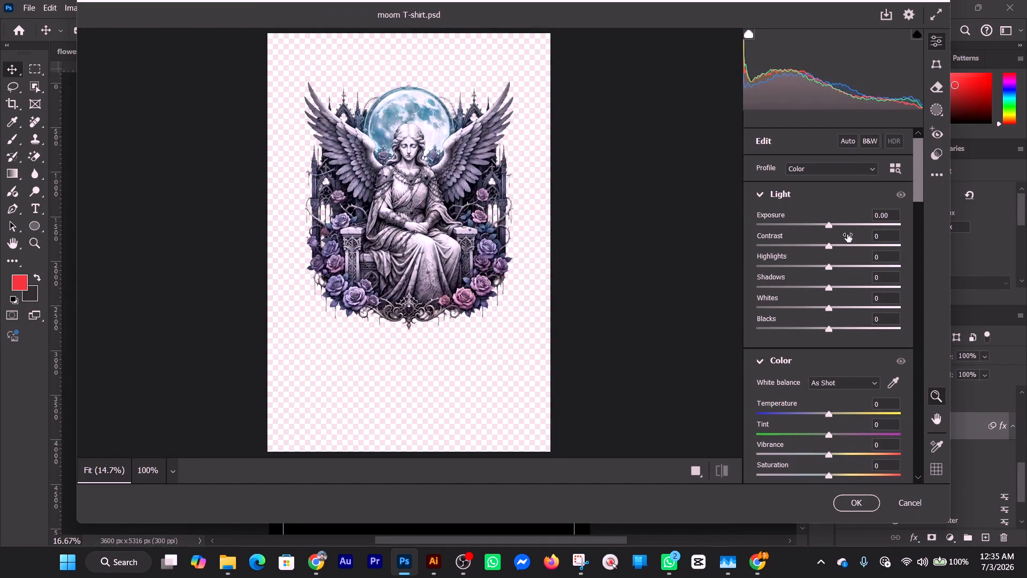
left_click_drag(829, 414, 849, 454)
left_click_drag(829, 329, 845, 308)
left_click_drag(829, 246, 818, 246)
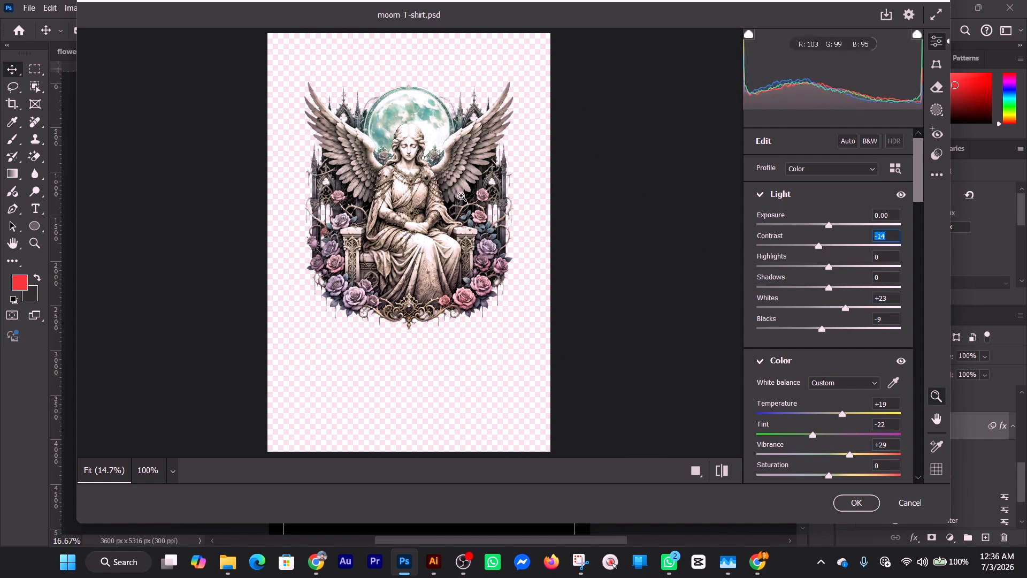
- Discard all Camera Raw changes and deselect Layer 1
left_click(924, 503)
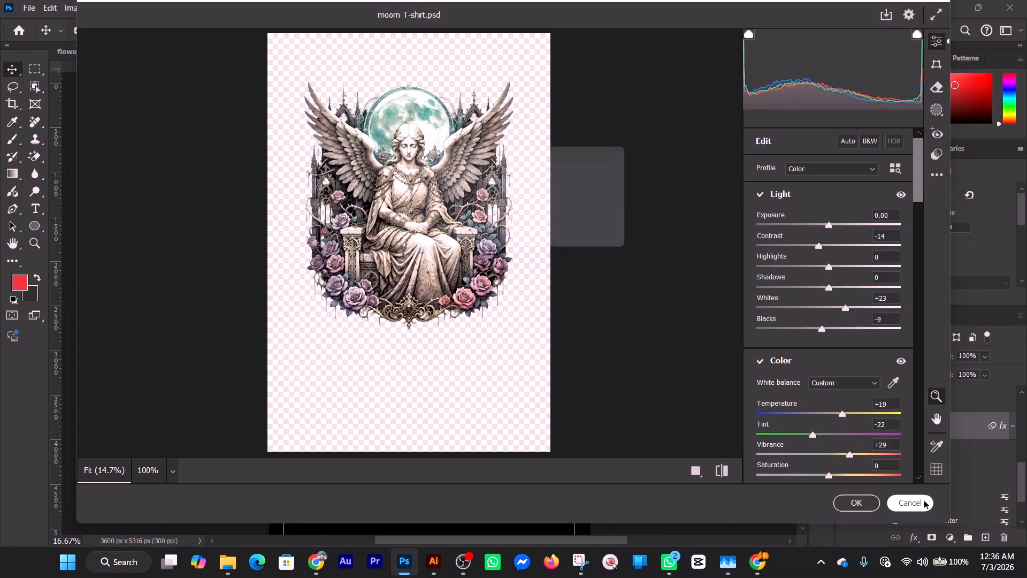
left_click(615, 241)
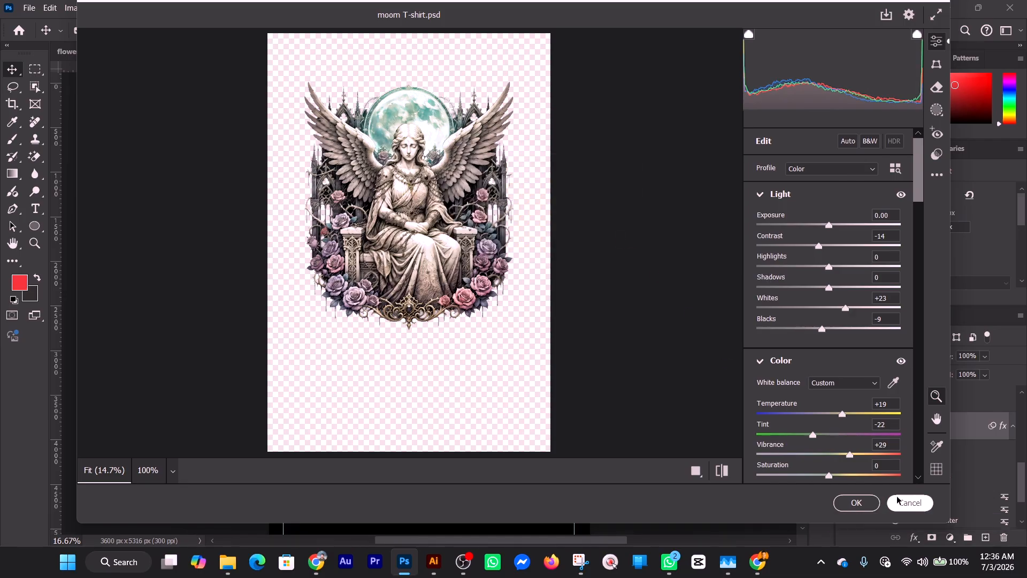
left_click(912, 503)
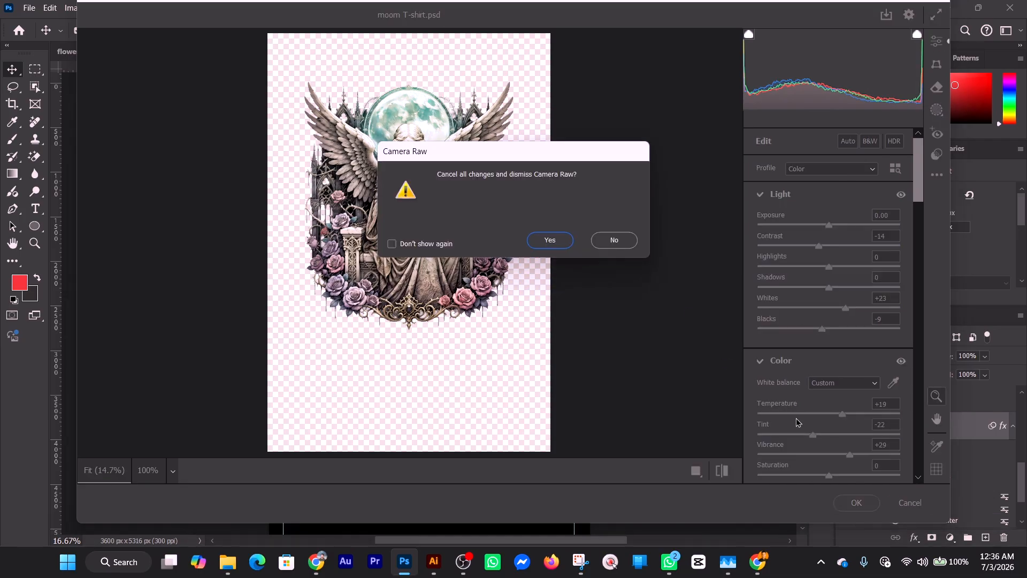
left_click(549, 240)
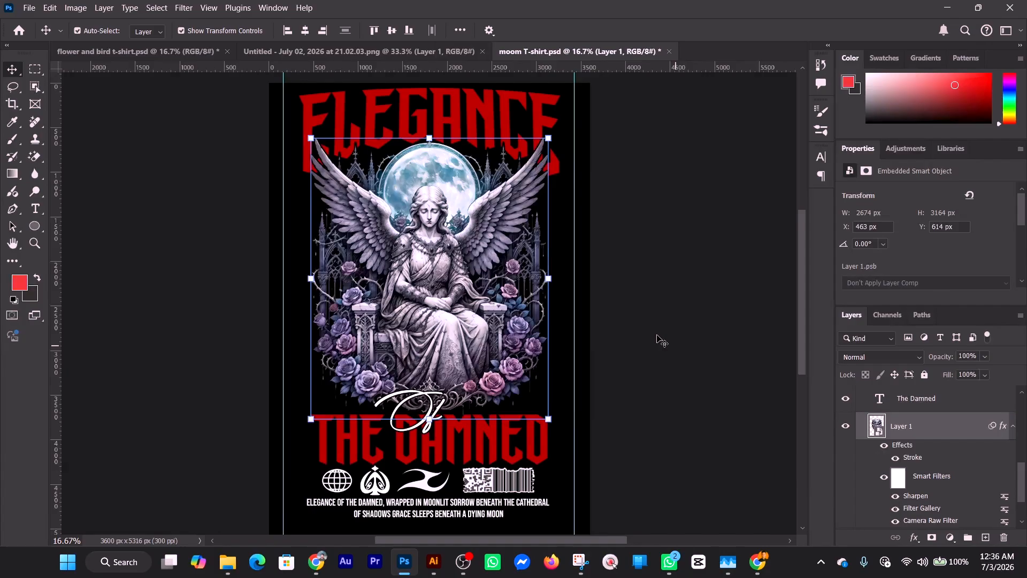
left_click(686, 331)
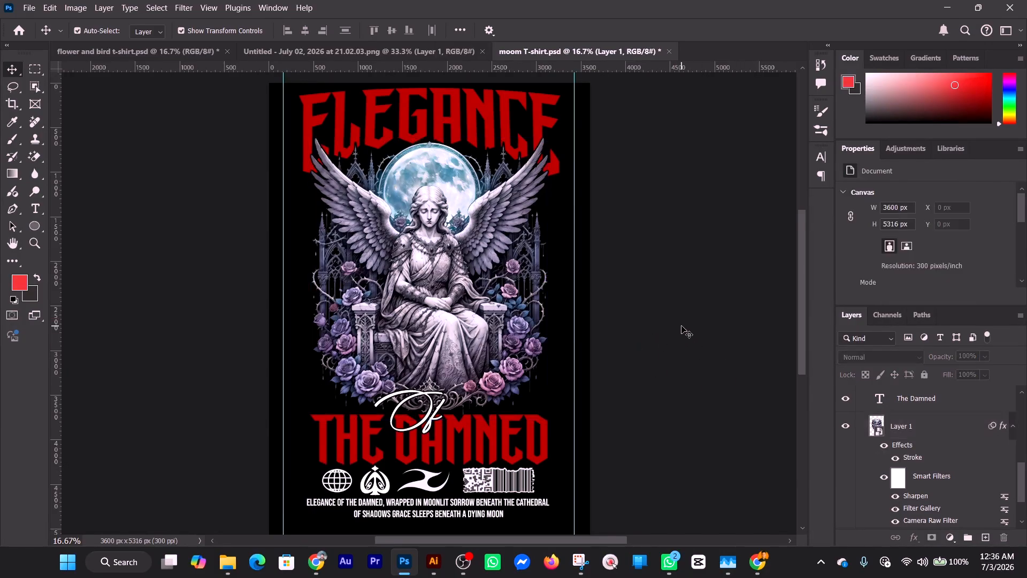
- Open the Curves adjustment for Layer 1 and close it without applying changes
left_click(931, 442)
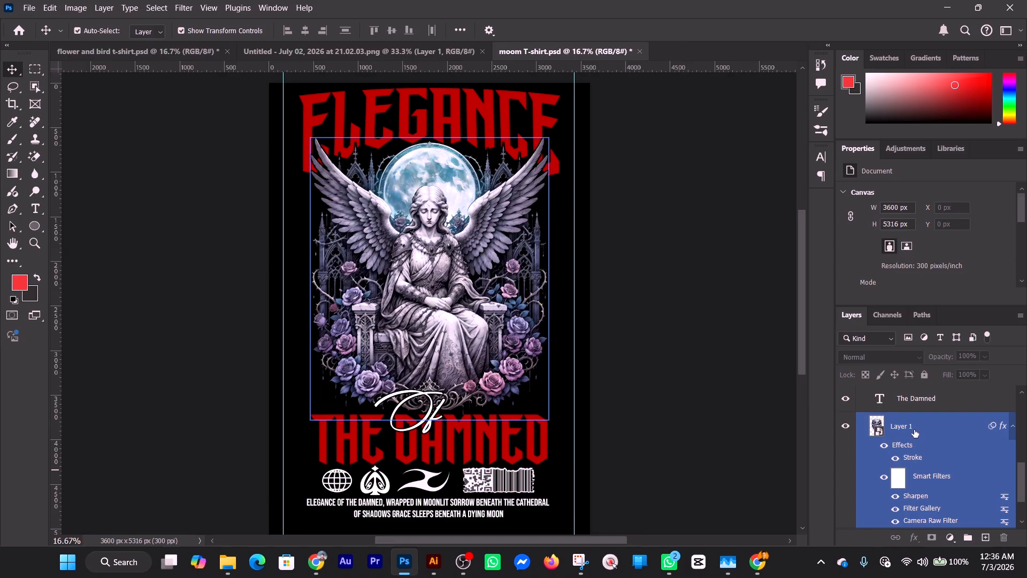
key("ctrl")
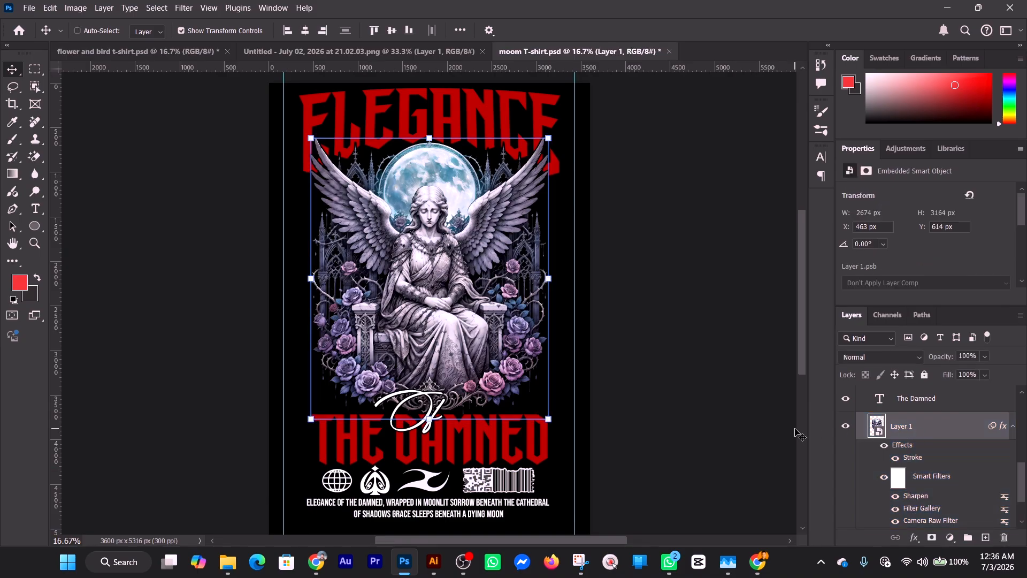
key("ctrl+m")
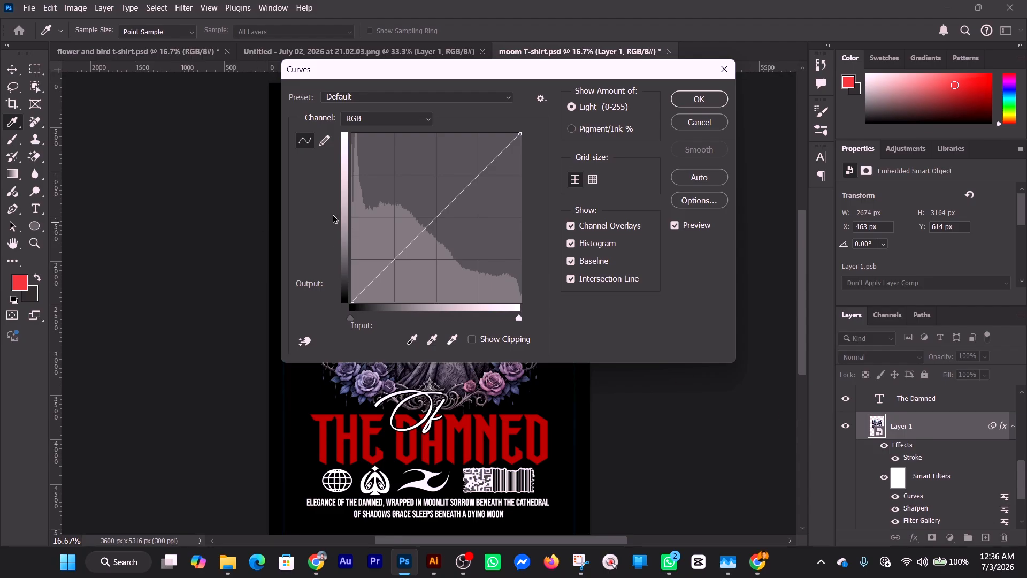
left_click(699, 122)
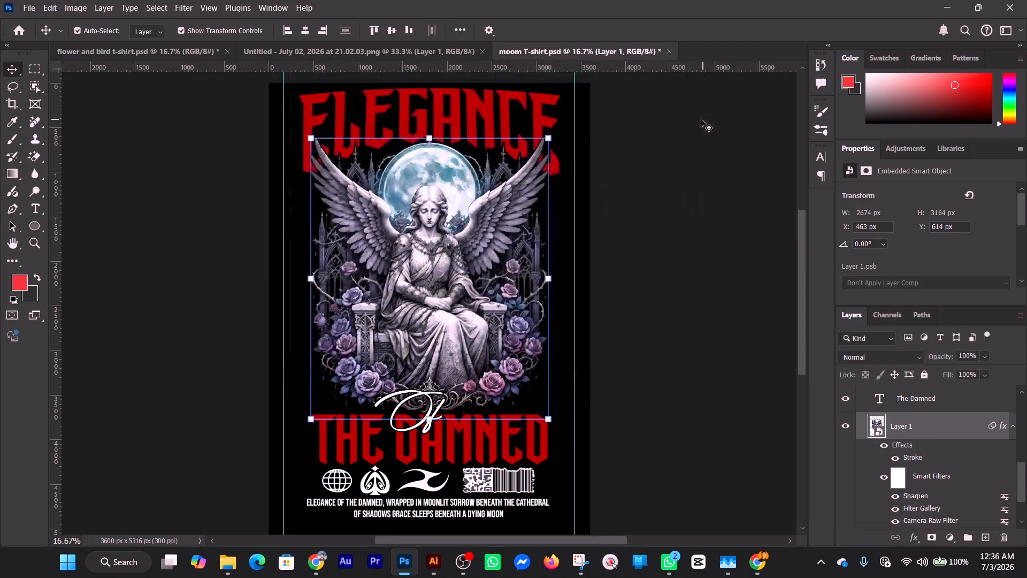
- Review the image adjustments available for Layer 1, including Posterize, Threshold and Gradient Map
left_click(67, 7)
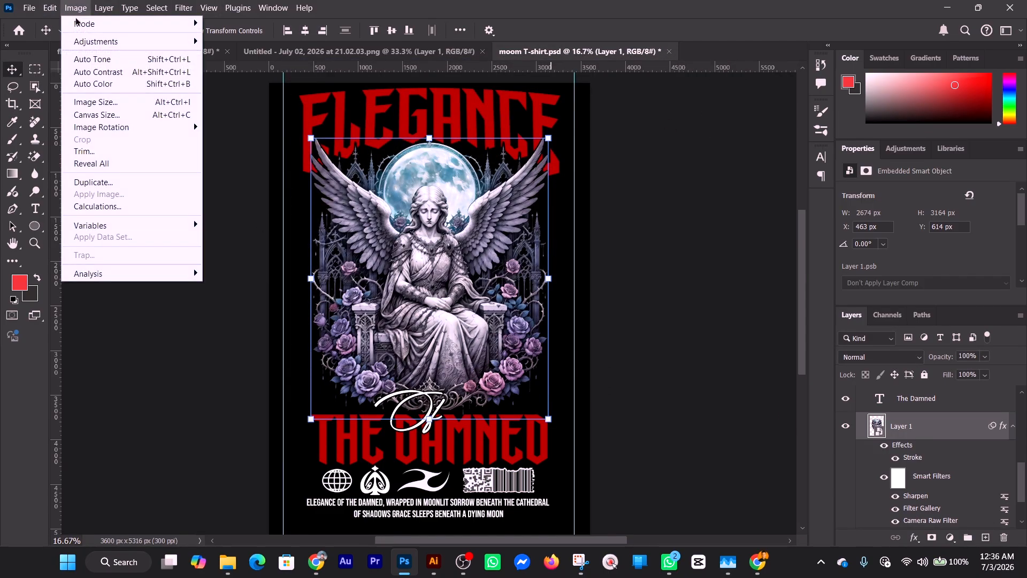
mouse_move(127, 42)
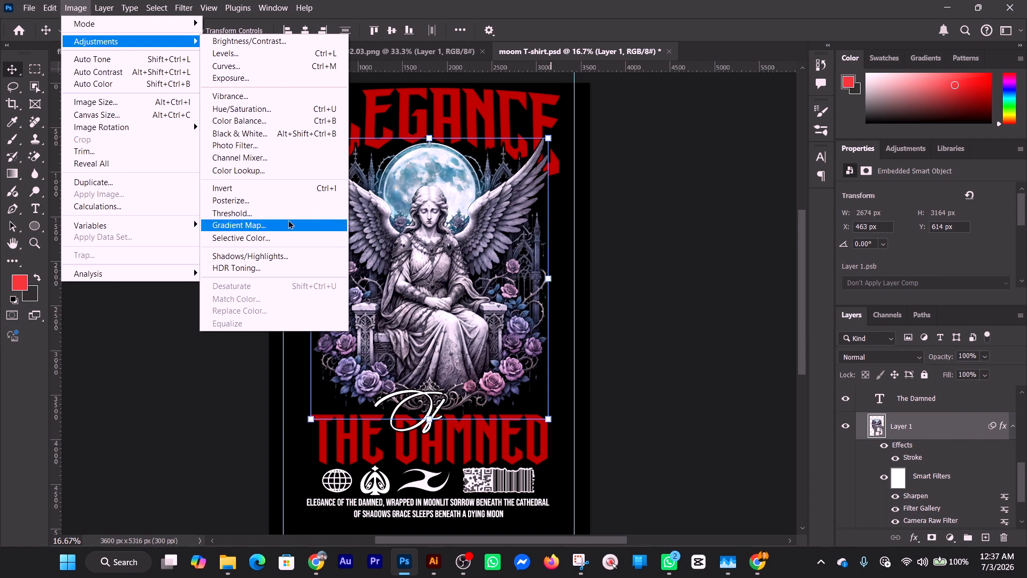
left_click(625, 256)
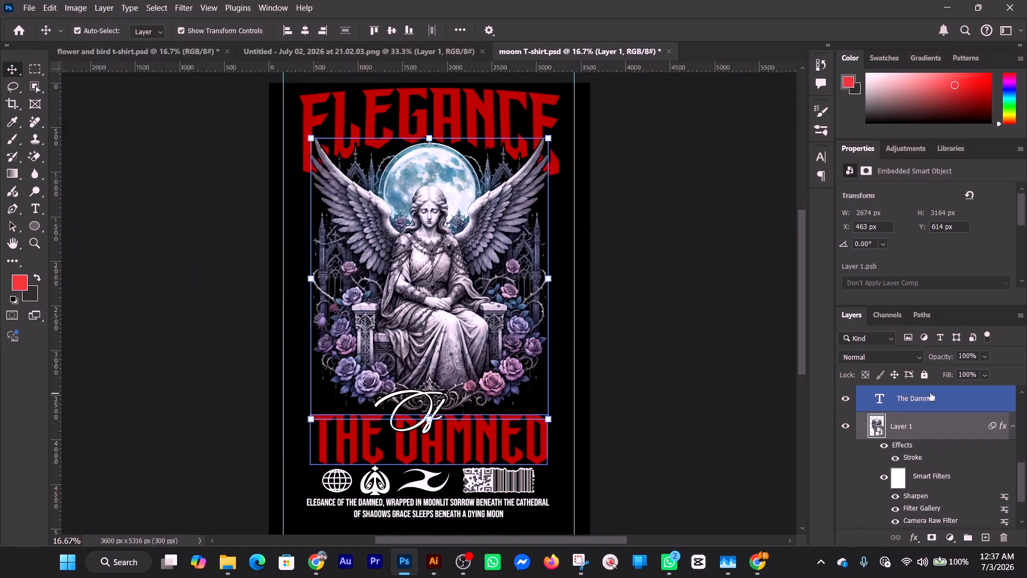
- Try a Posterize adjustment layer with 4 levels directly above Layer 1, and hide it to compare the artwork
left_click(951, 538)
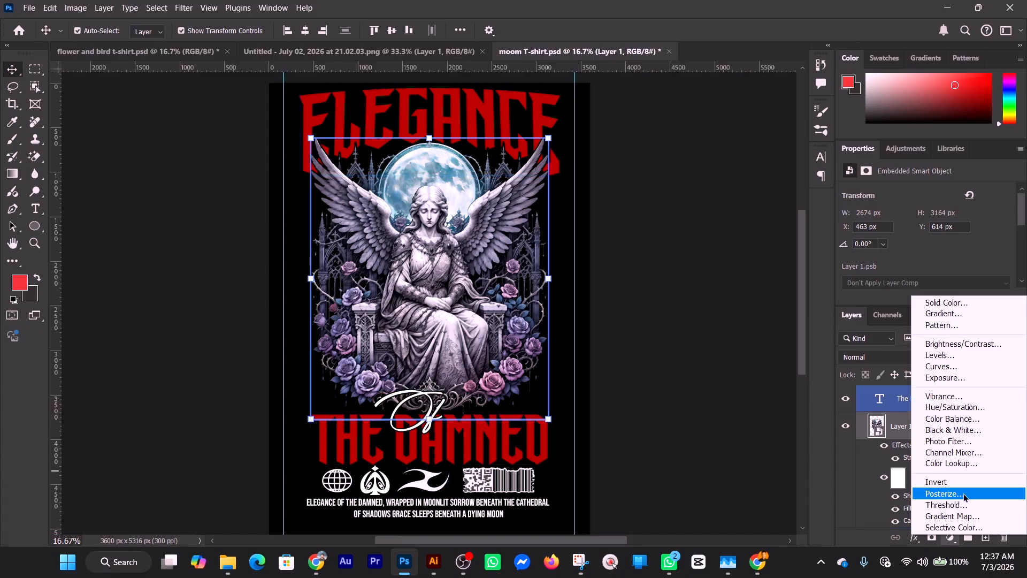
left_click(957, 496)
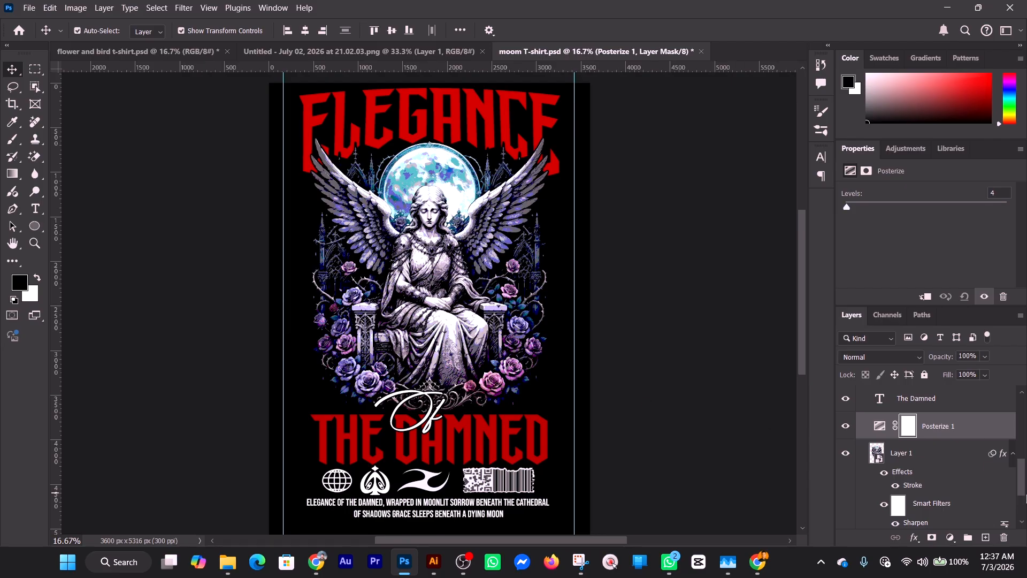
left_click(846, 426)
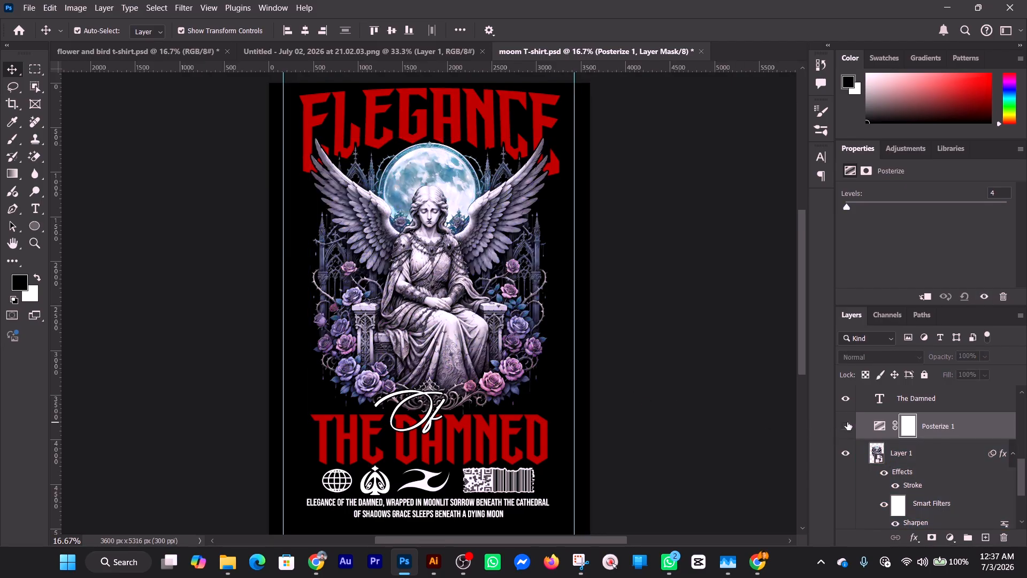
- Delete the Posterize adjustment's mask, show the adjustment again, and delete the adjustment layer
left_click(1003, 539)
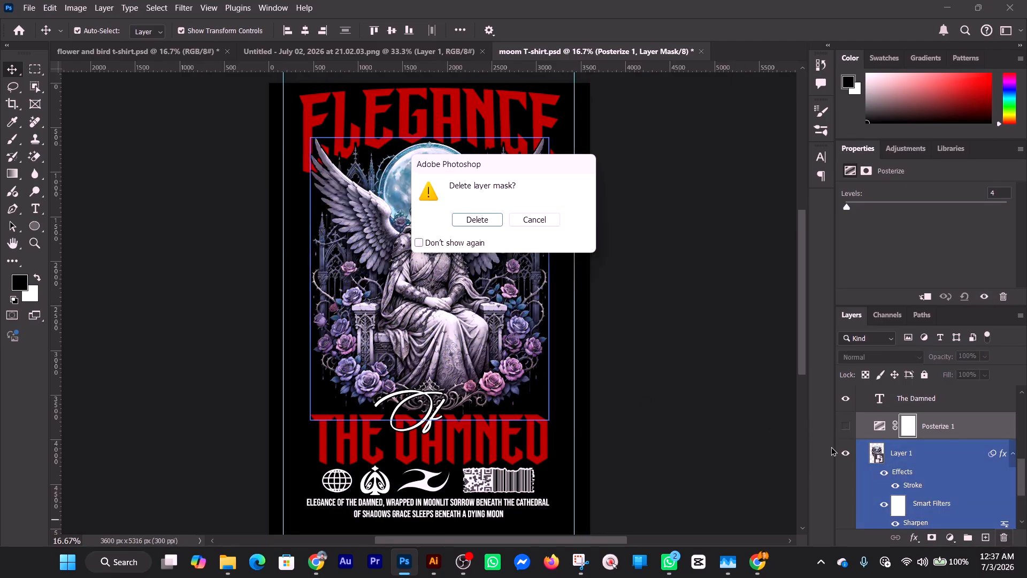
left_click(469, 223)
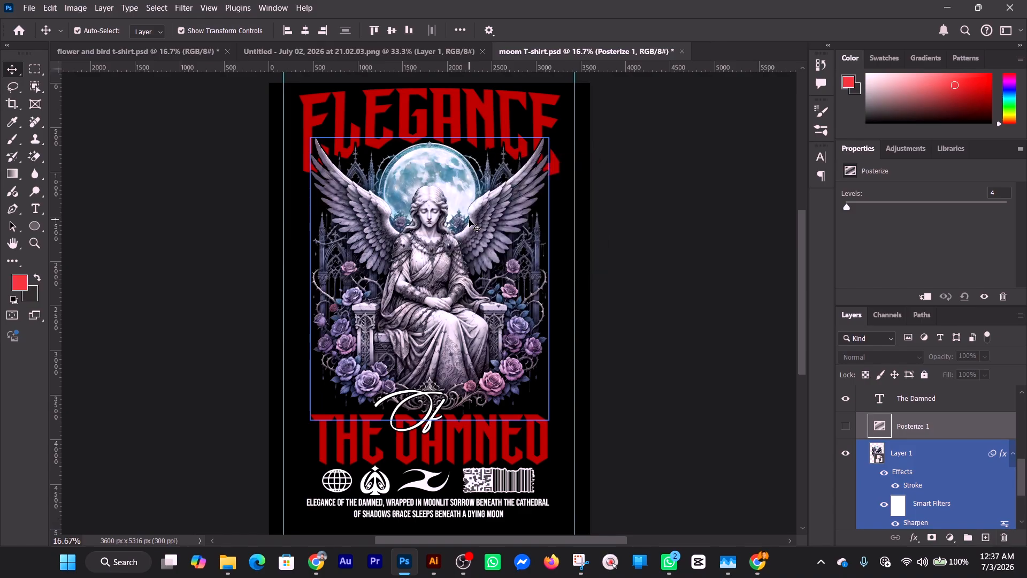
left_click(876, 432)
left_click(846, 425)
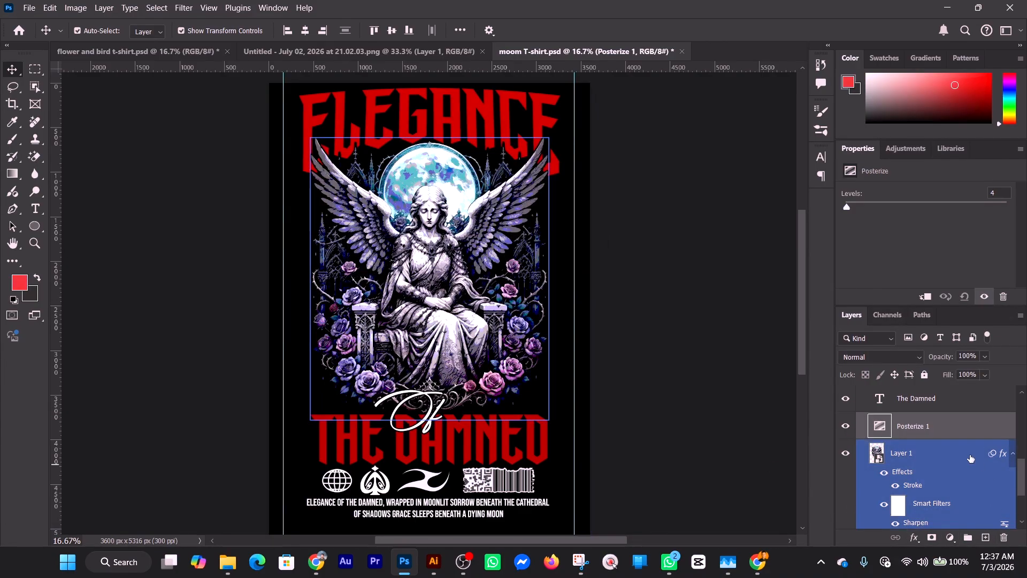
left_click(1003, 537)
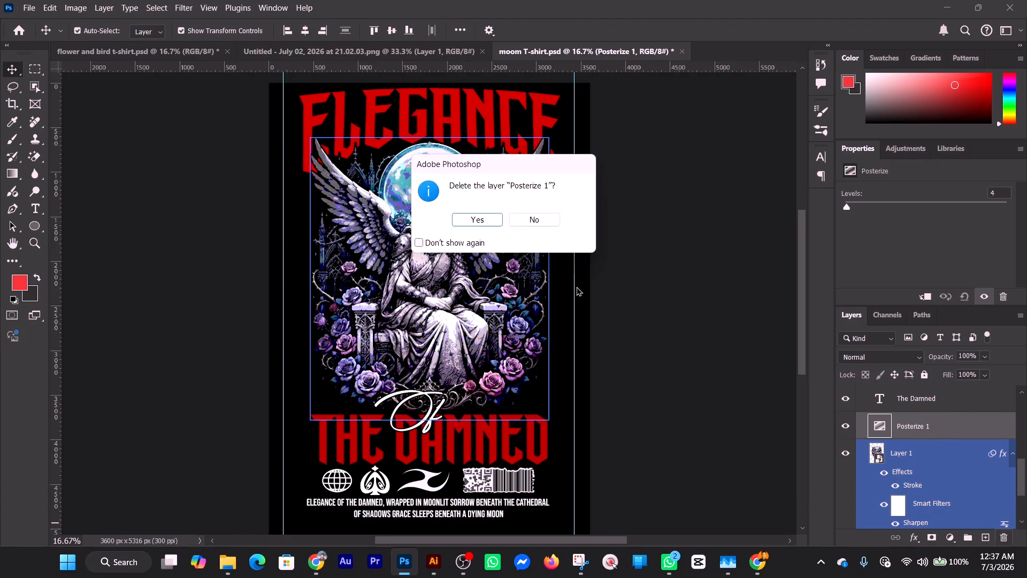
left_click(463, 221)
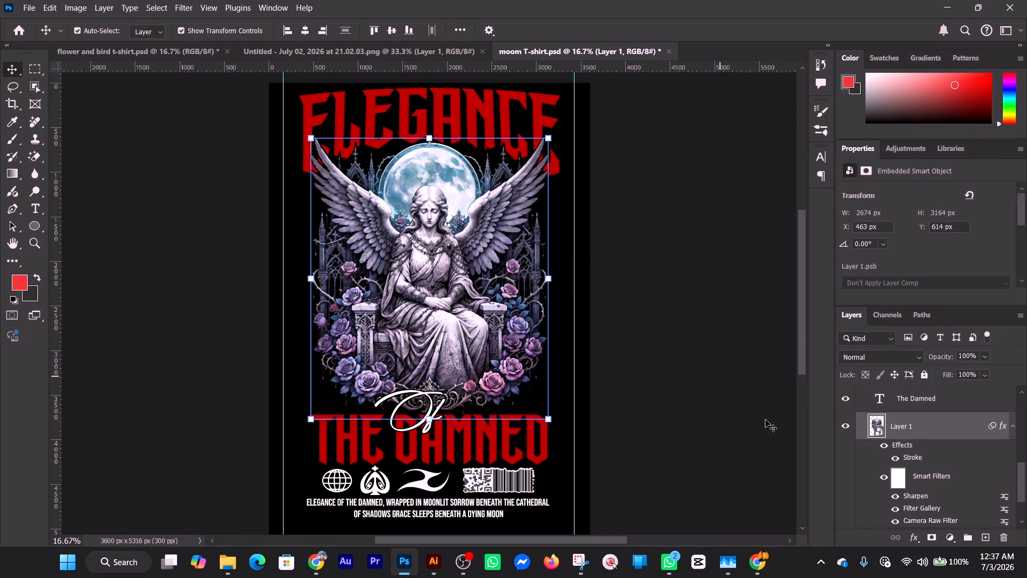
- Deselect Layer 1 and try a Threshold adjustment layer over the whole design with Threshold Level 33
left_click(647, 419)
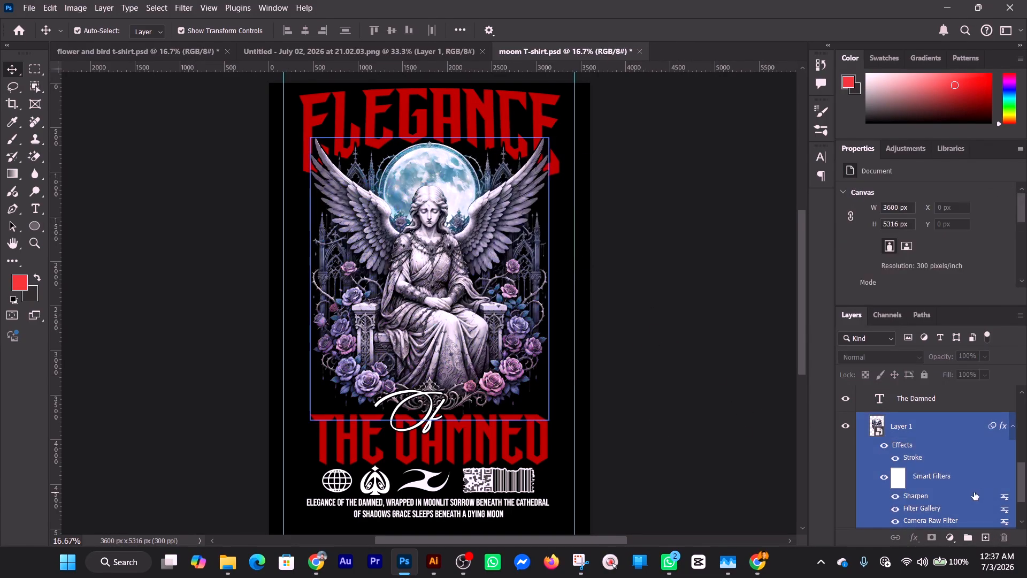
left_click(950, 537)
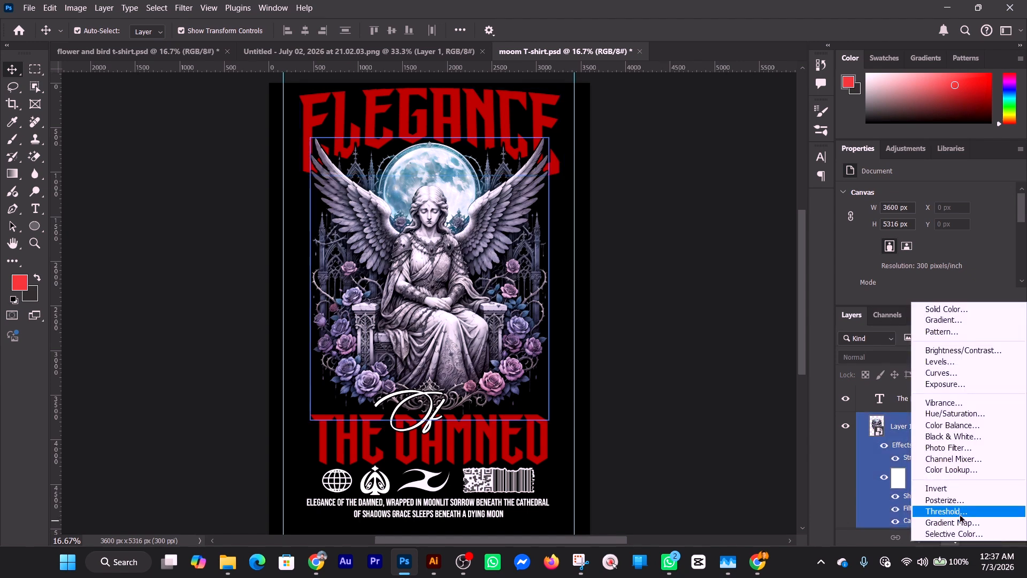
left_click(968, 516)
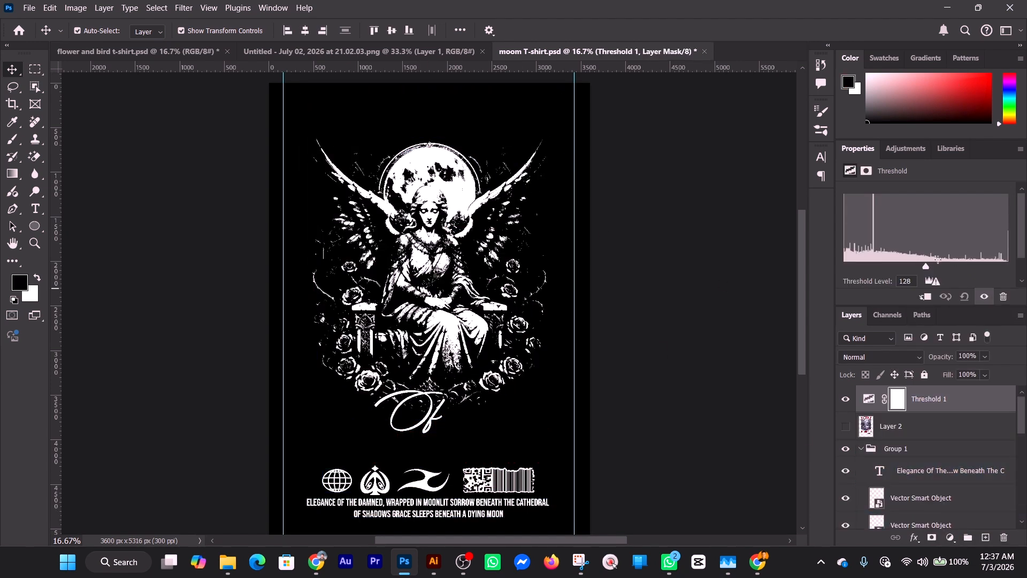
left_click_drag(926, 267, 865, 274)
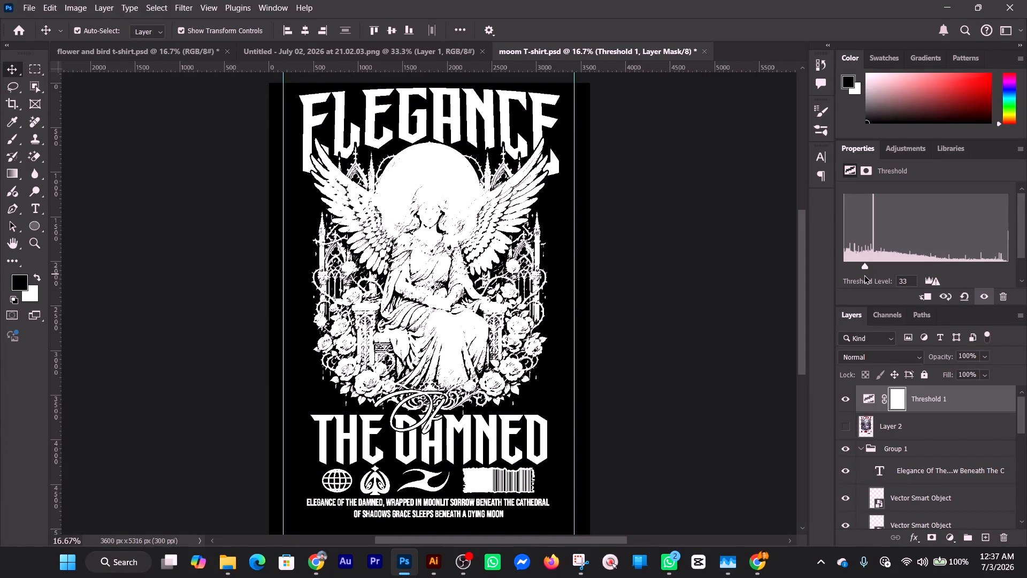
- Delete the Threshold adjustment's mask and its layer, and leave no layer selected
left_click(1003, 537)
left_click(477, 220)
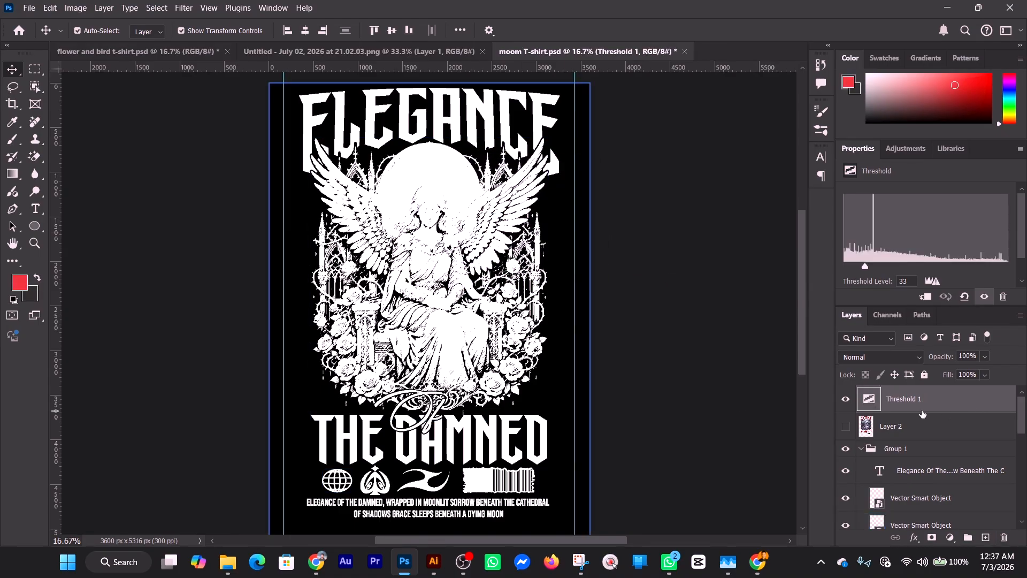
left_click(1002, 537)
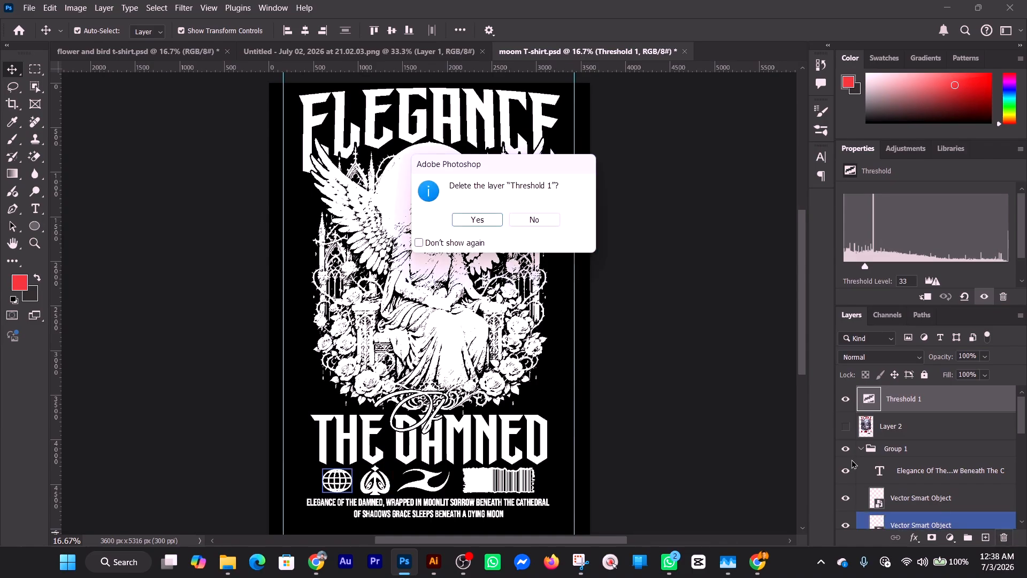
left_click(477, 220)
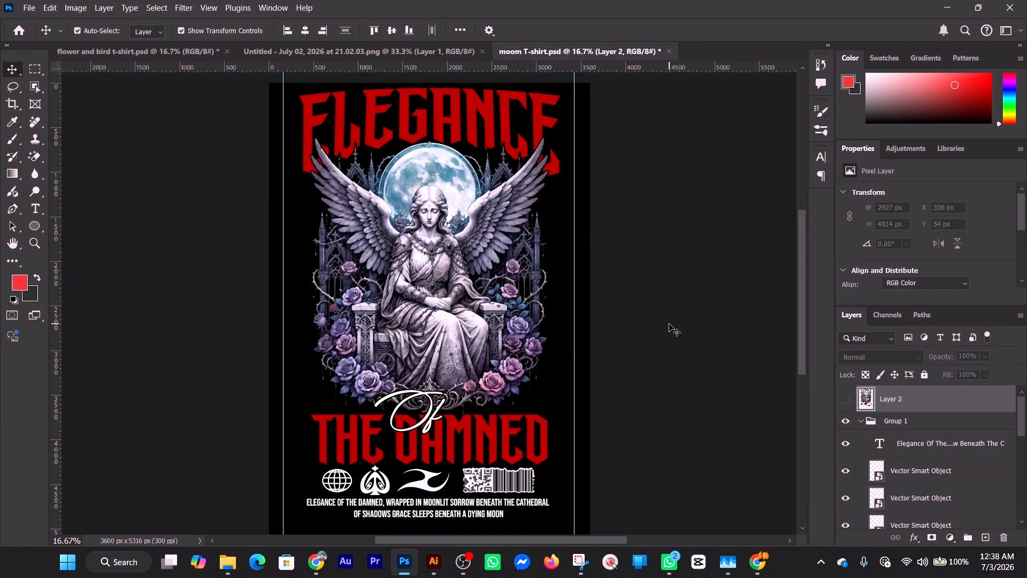
left_click(673, 327)
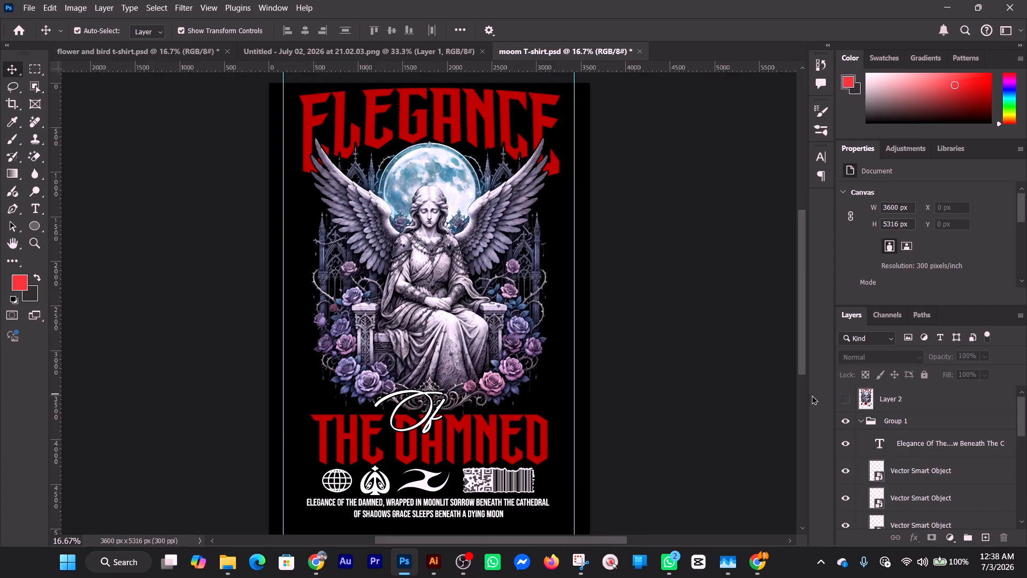
- Collapse Group 1, compare it with Layer 2 by switching their visibility, and leave only the group shown over the black background
left_click(861, 426)
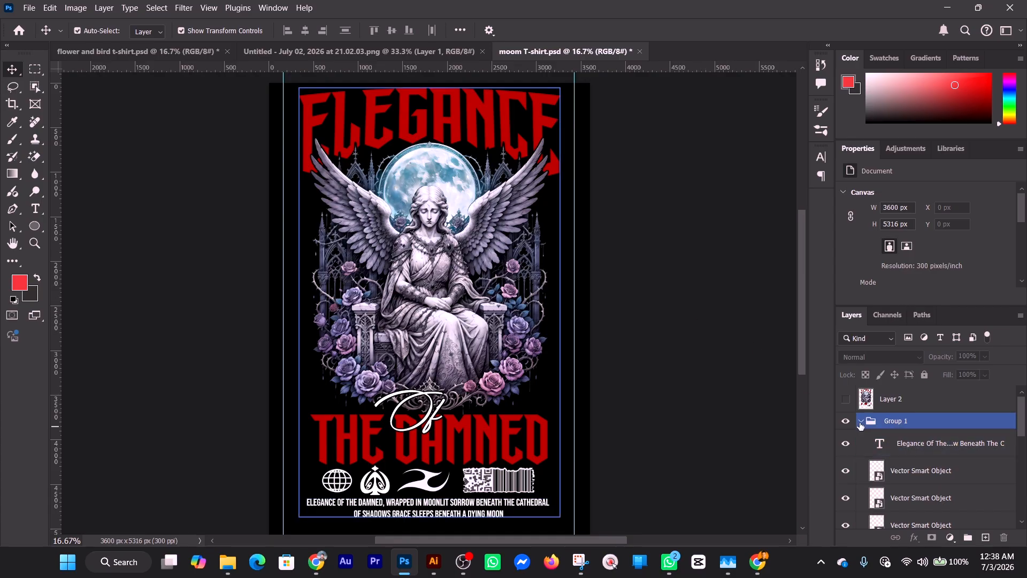
left_click(861, 424)
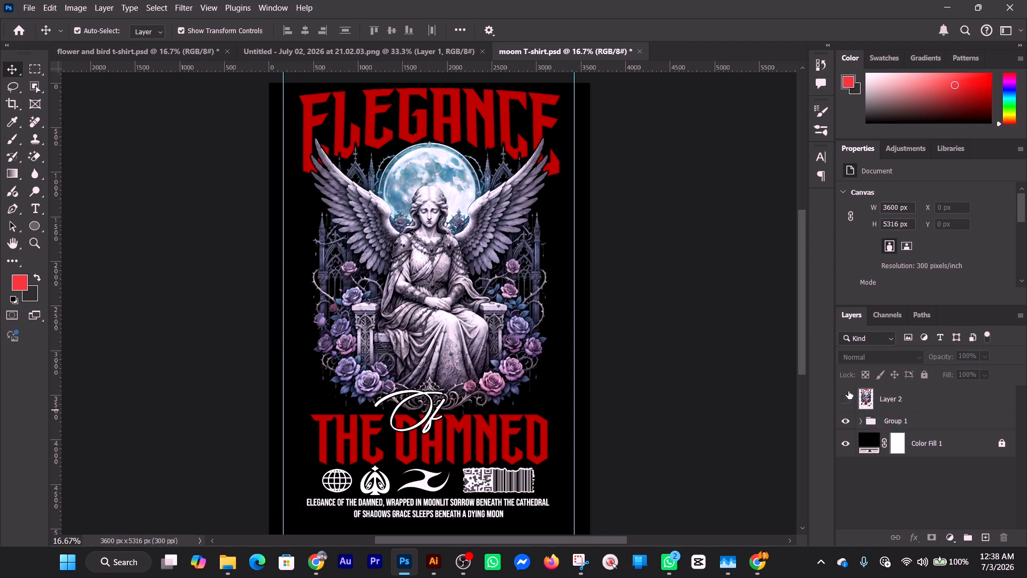
left_click(845, 421)
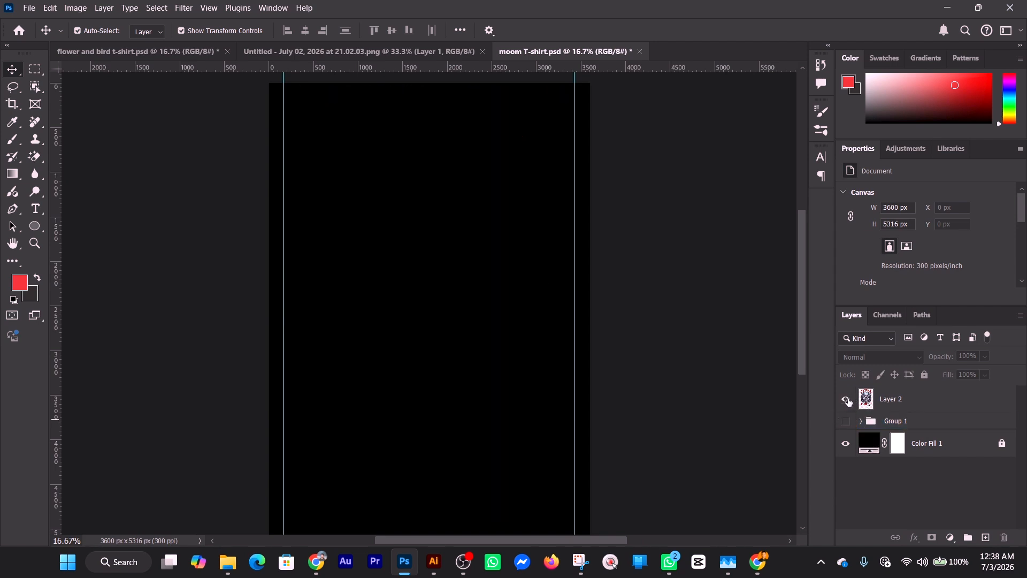
left_click(846, 399)
left_click(846, 400)
left_click(846, 399)
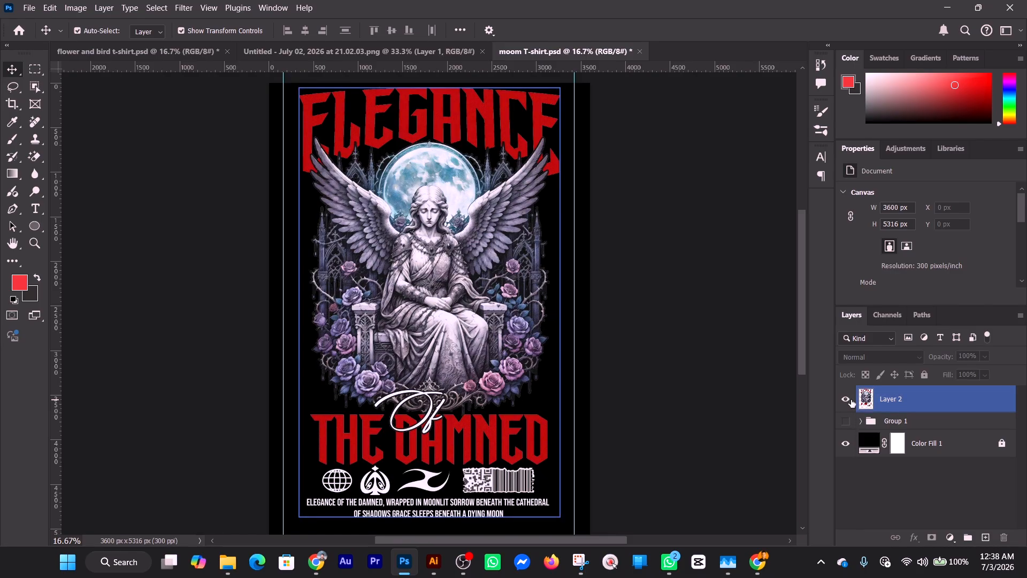
left_click(847, 400)
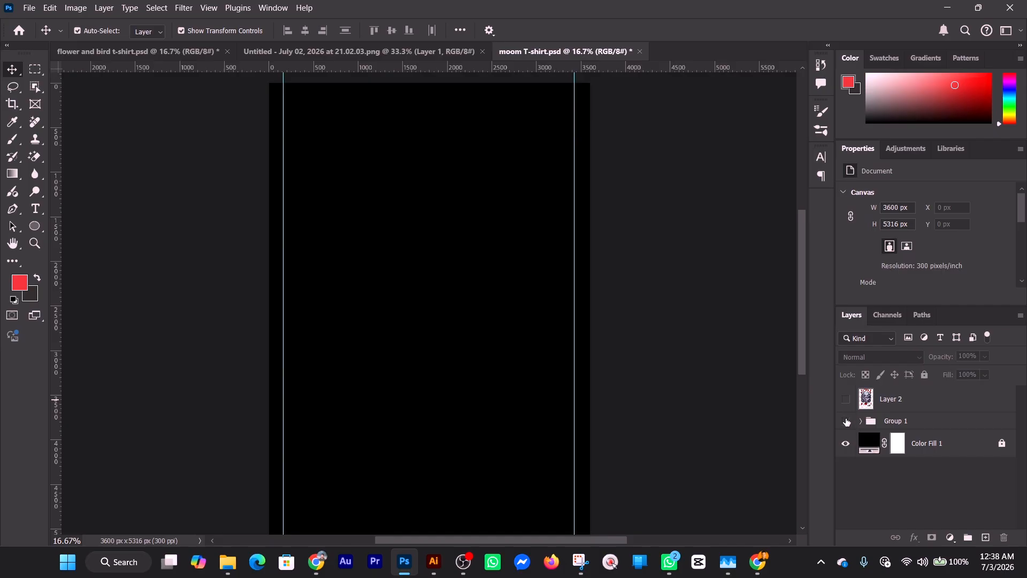
left_click(846, 422)
- Expand Group 1 to examine its text and vector layers, and collapse it again
left_click(883, 439)
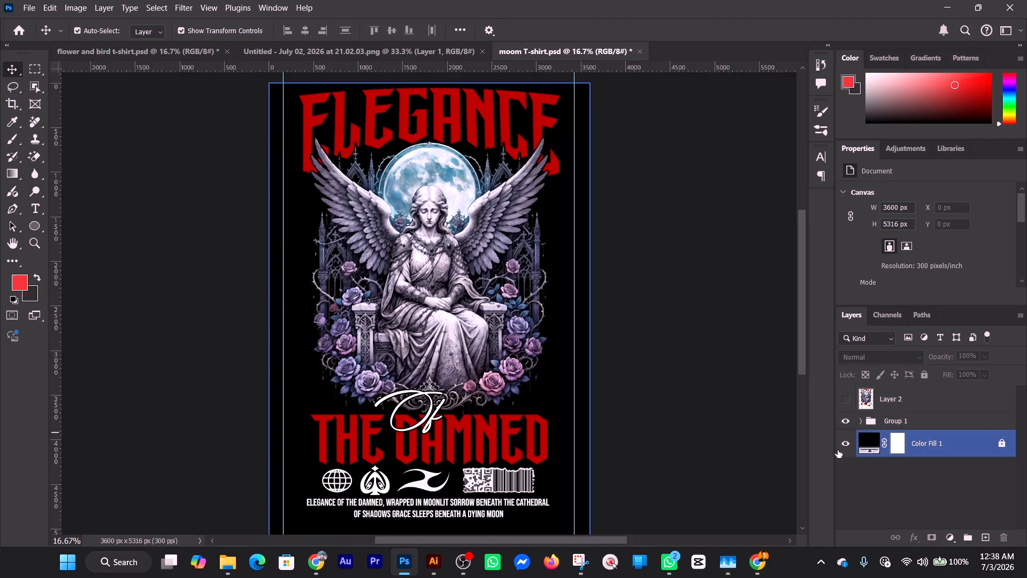
left_click(862, 426)
left_click(861, 421)
left_click(900, 444)
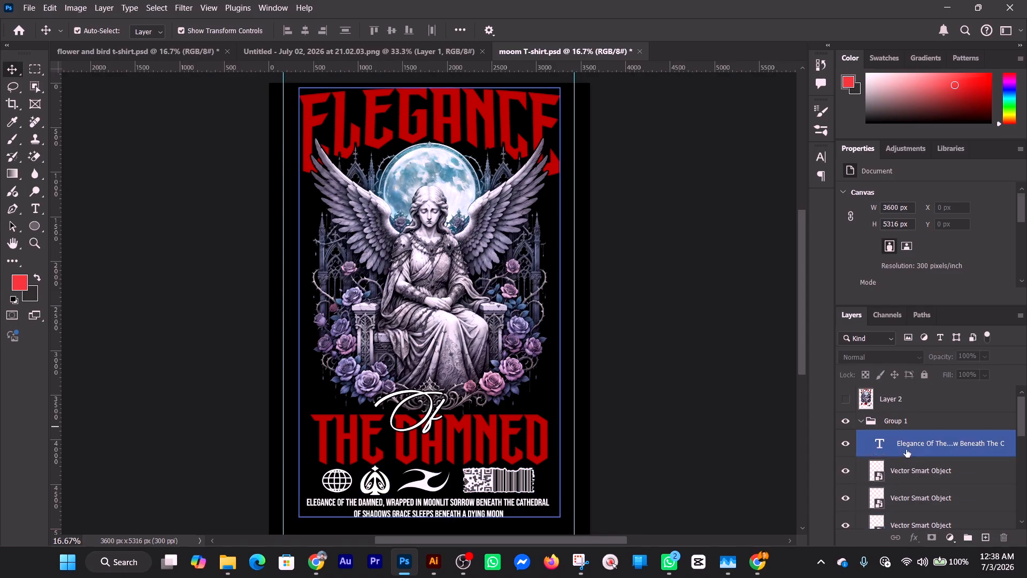
left_click(860, 422)
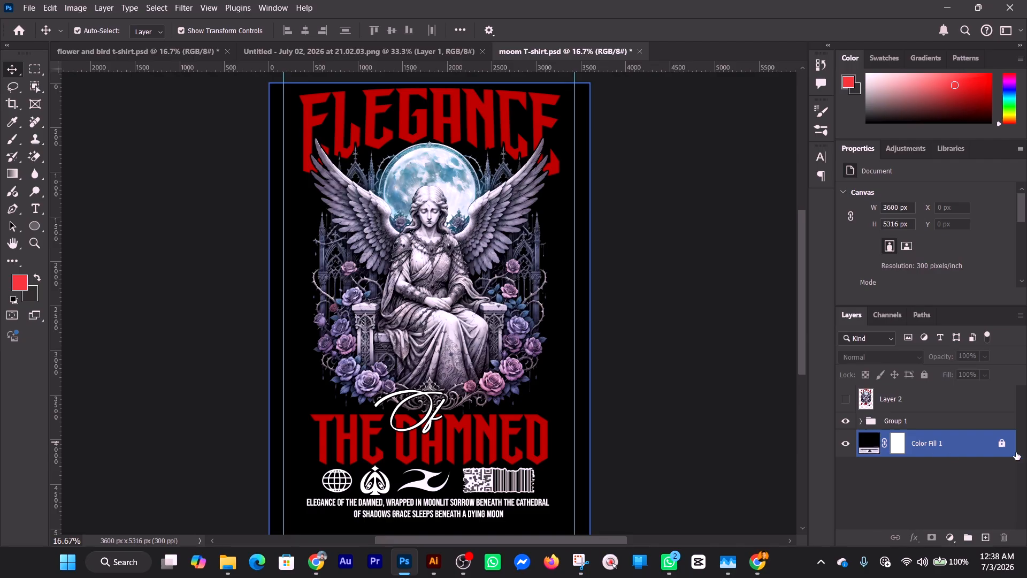
- Hide the black Color Fill 1 background layer and select Group 1
left_click(845, 443)
left_click(902, 422)
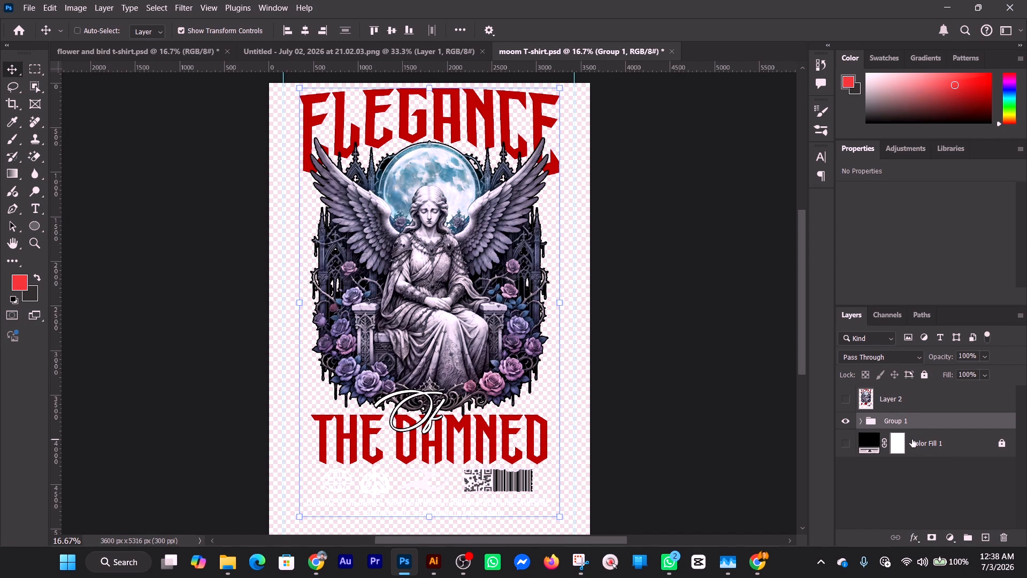
- Try stamping the visible artwork into a merged layer above Group 1, and delete that merged layer
key("ctrl+shift+alt+e")
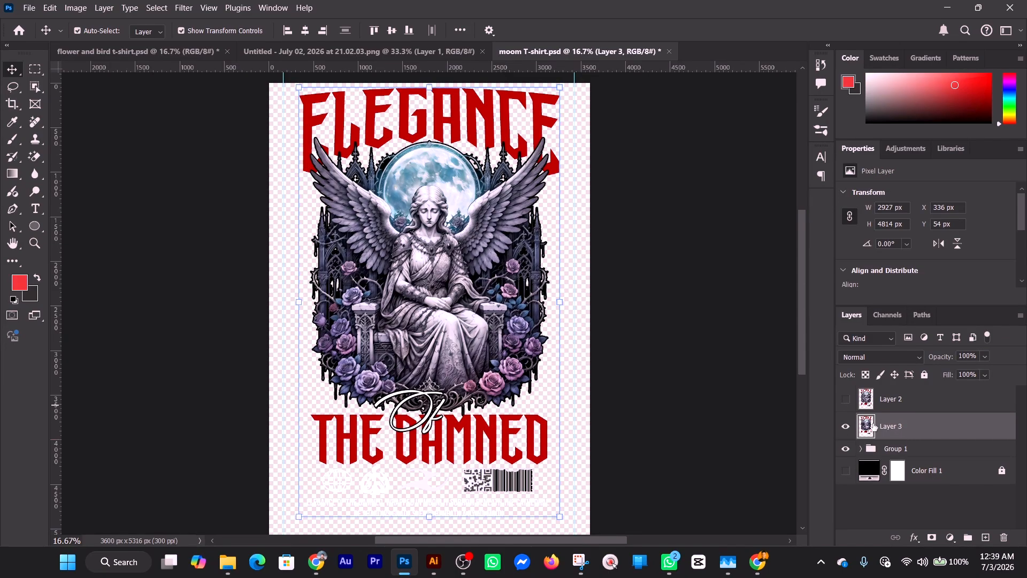
left_click(846, 450)
left_click(1003, 537)
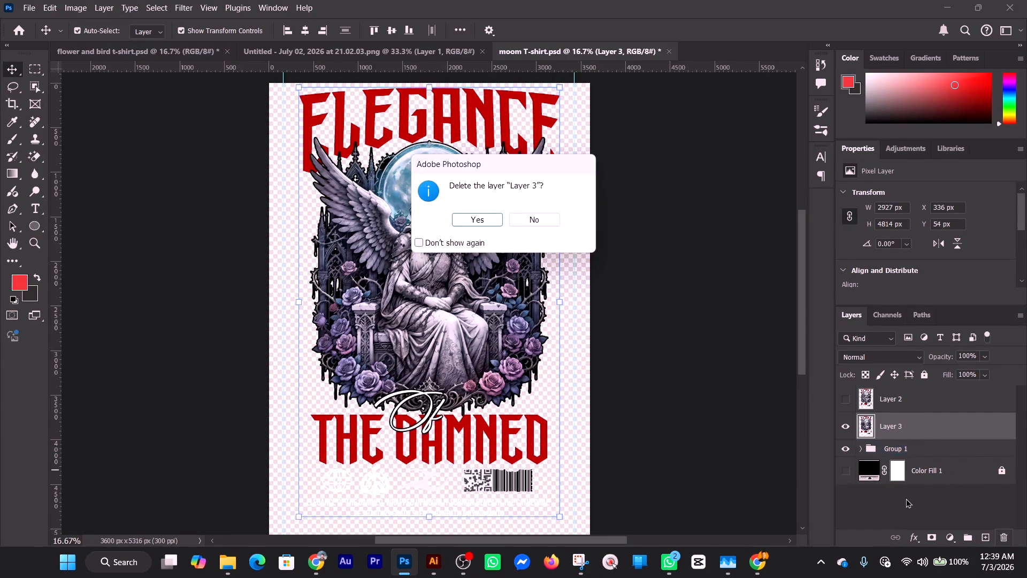
left_click(464, 221)
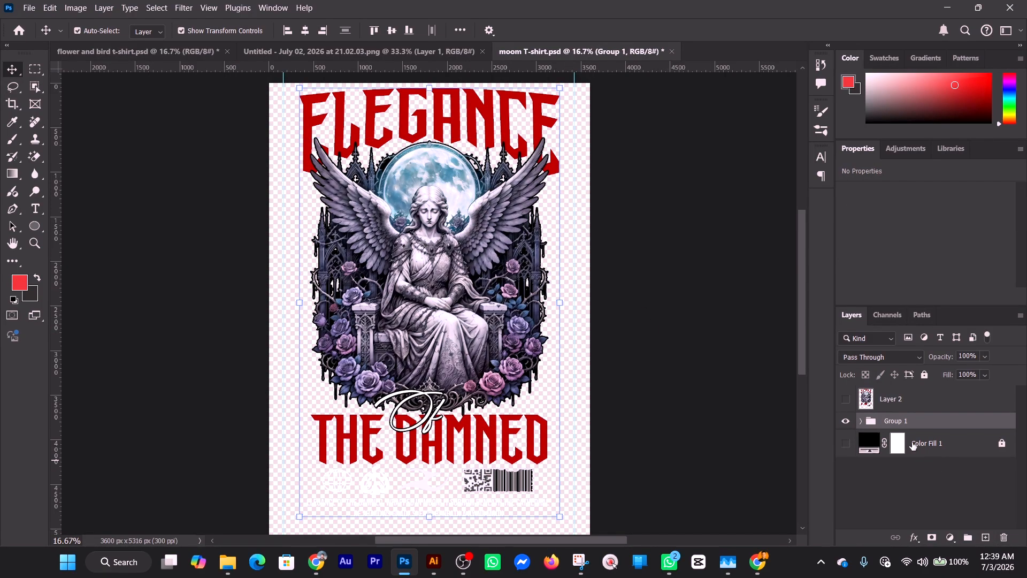
- Show the black Color Fill 1 background layer and review the file types offered by Save As, closing it without saving
left_click(846, 443)
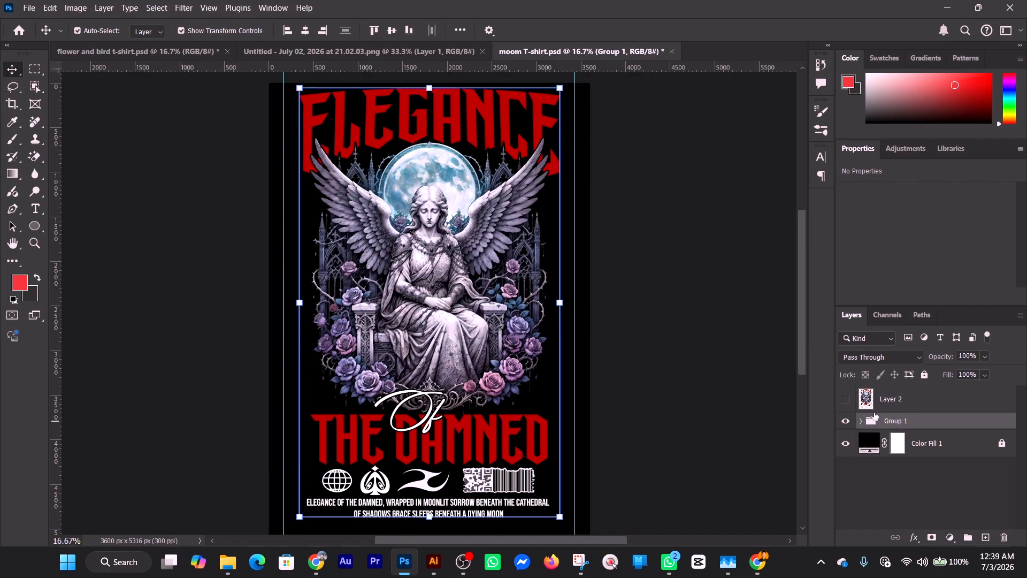
left_click(27, 9)
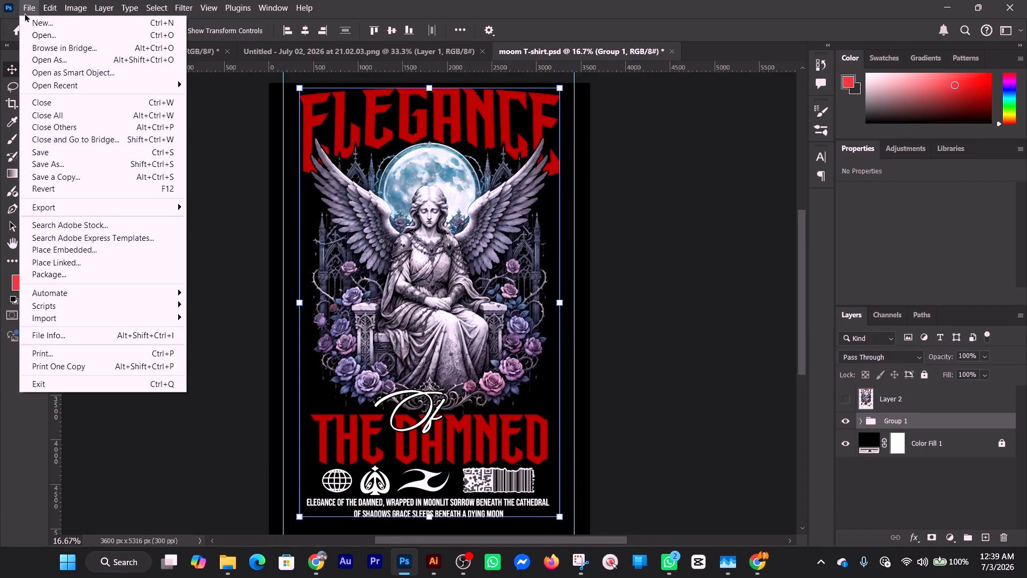
left_click(78, 169)
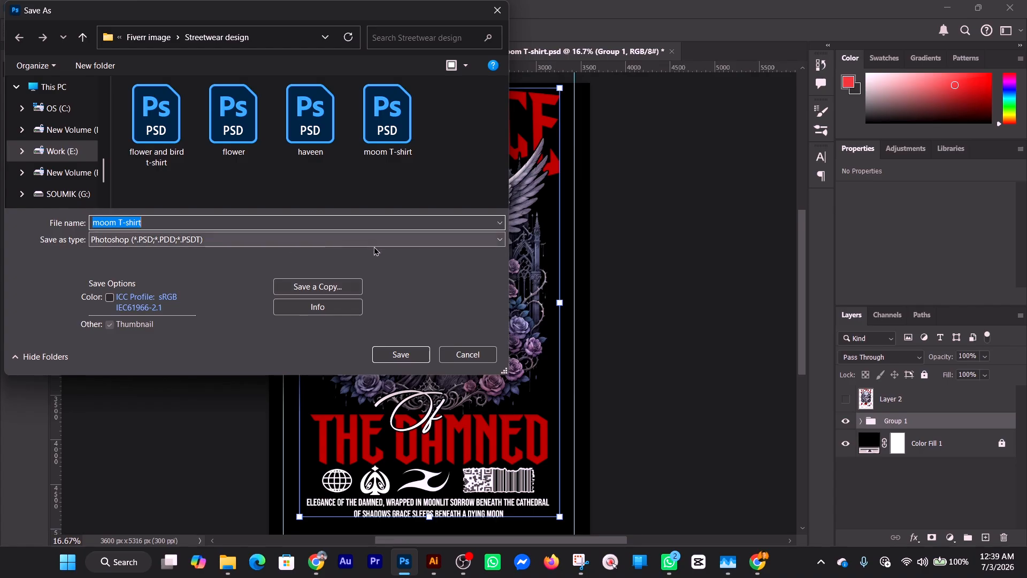
left_click(345, 242)
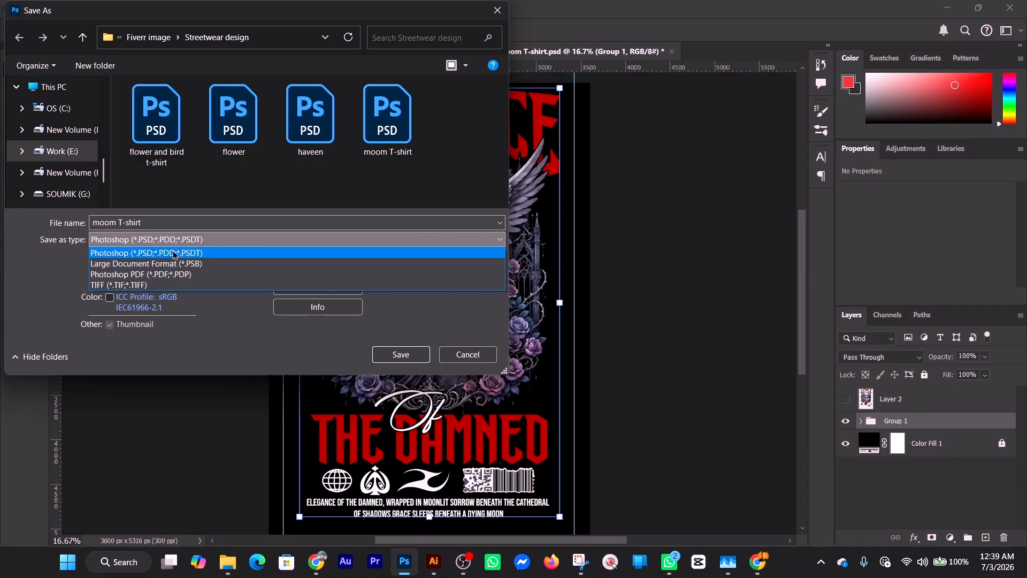
left_click(25, 291)
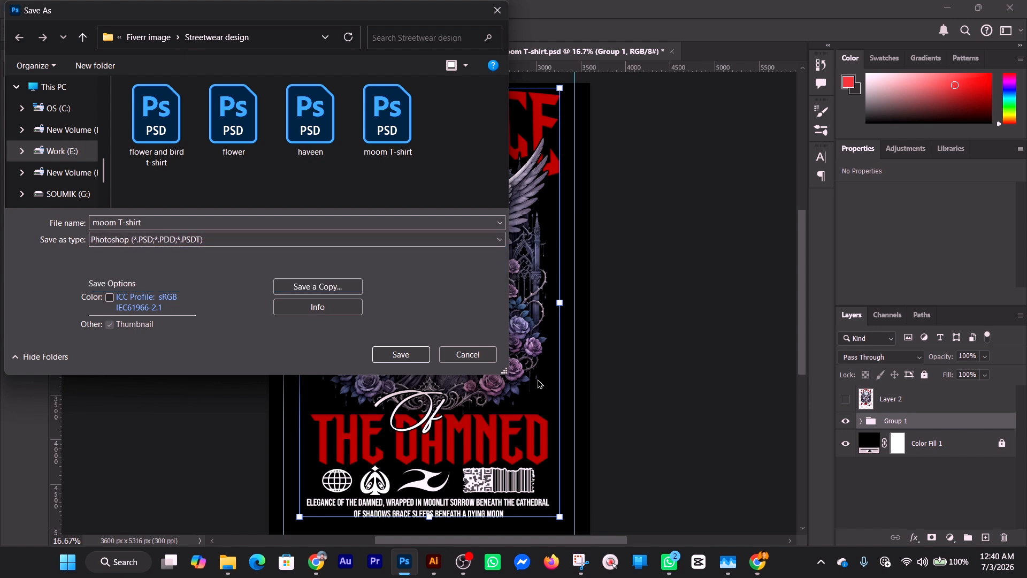
left_click(473, 357)
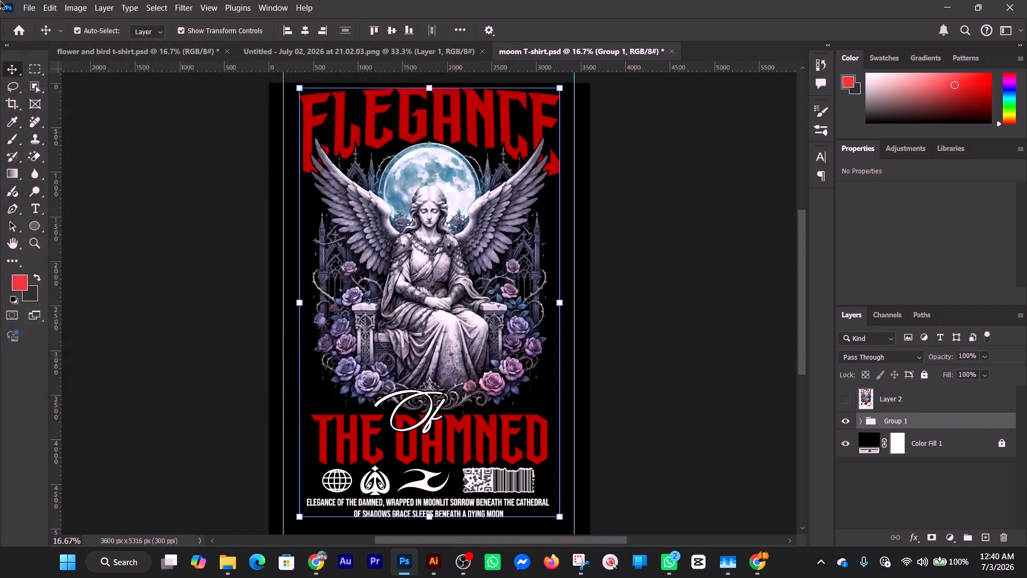
- Examine the Export As settings for the T-shirt design in PNG format, close them without exporting, and deselect Group 1
left_click(33, 9)
mouse_move(92, 208)
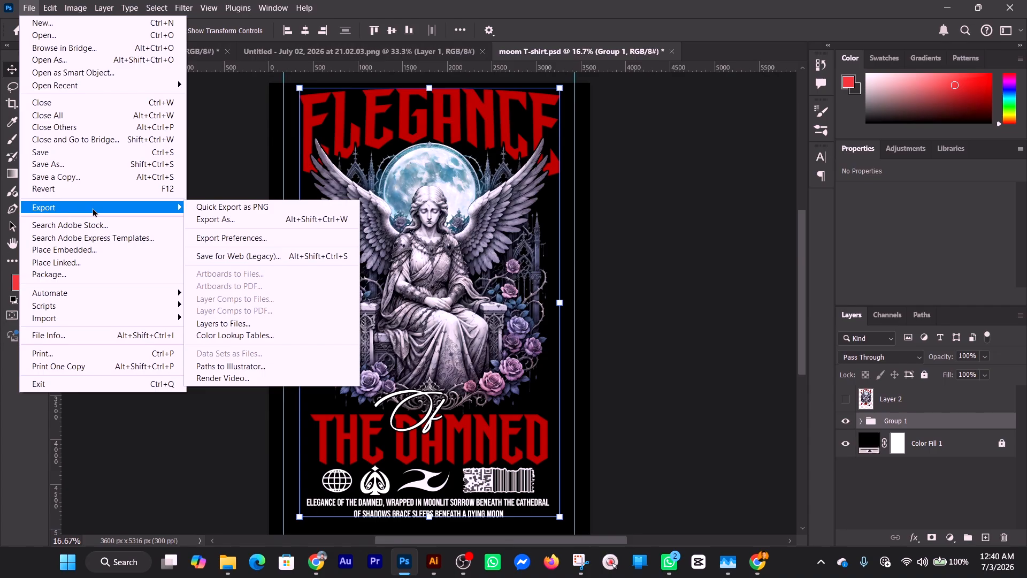
left_click(224, 224)
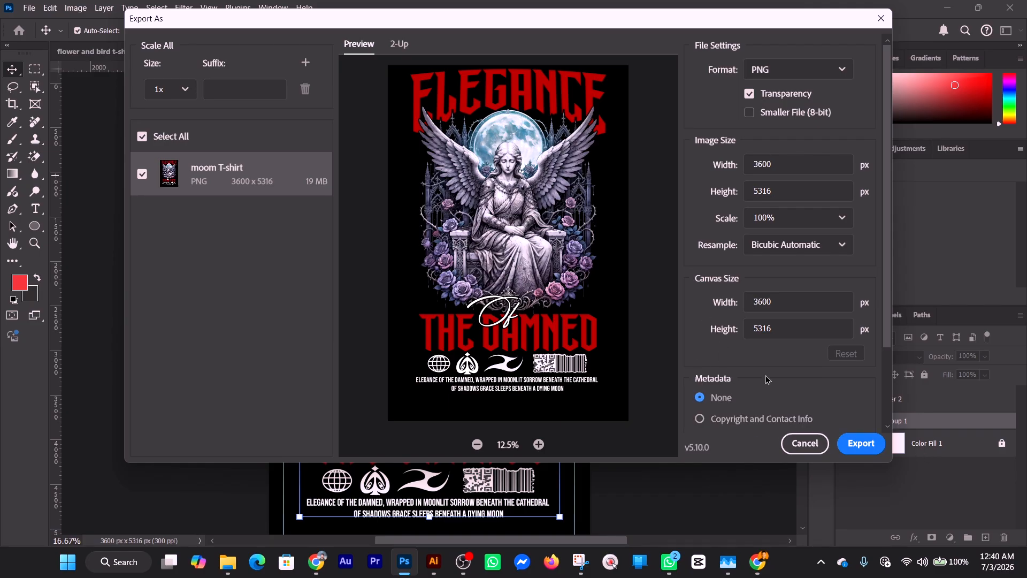
left_click(804, 440)
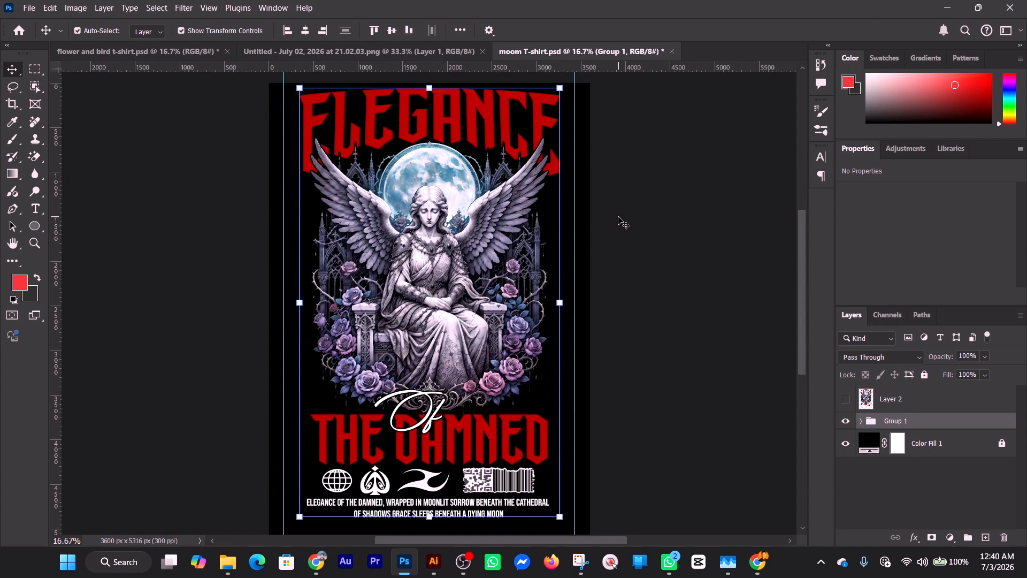
left_click(632, 198)
scroll(486, 203, "up", 1)
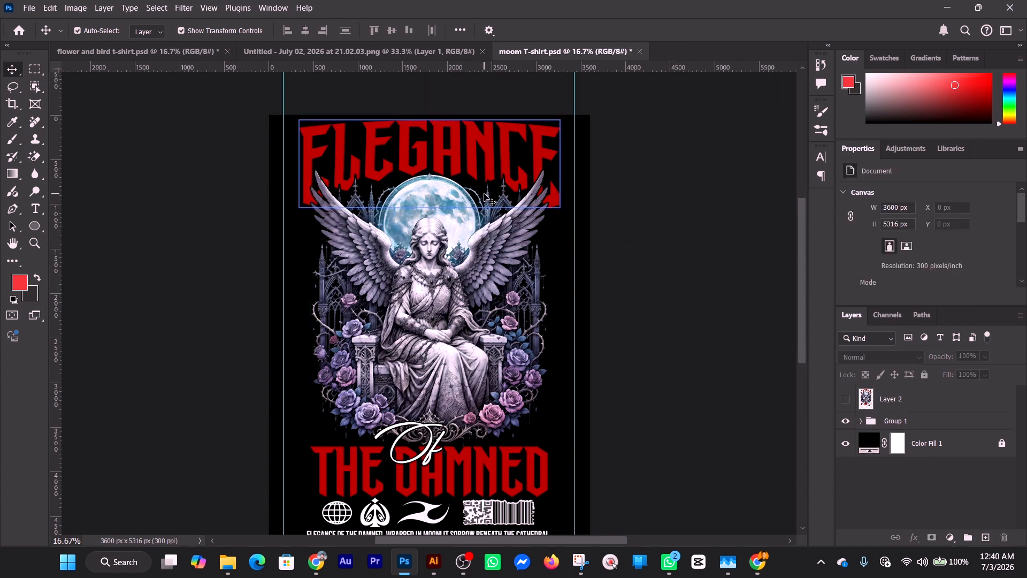